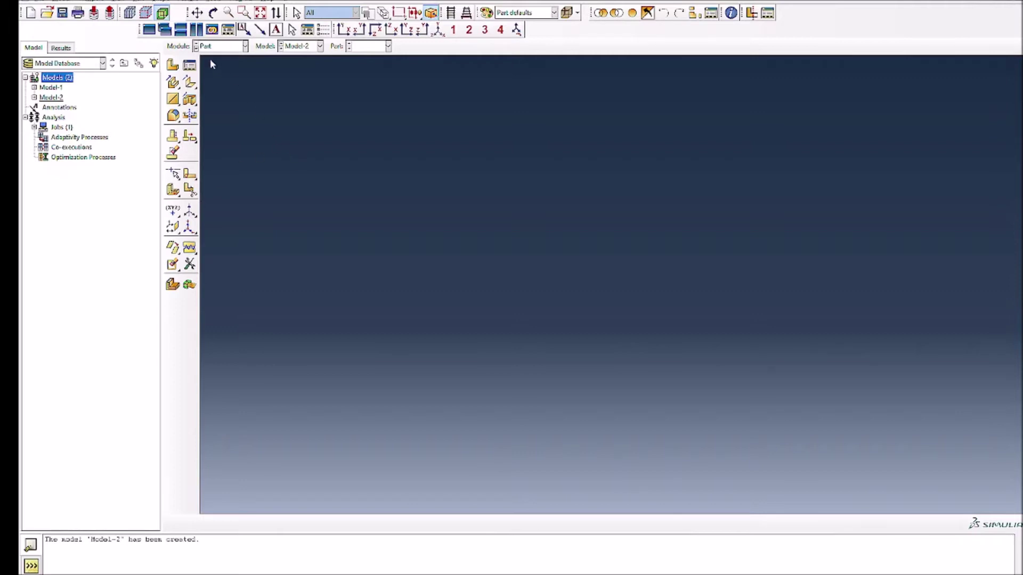
# Step: Open the Create Part dialog for the new Model-2
pyautogui.click(173, 65)
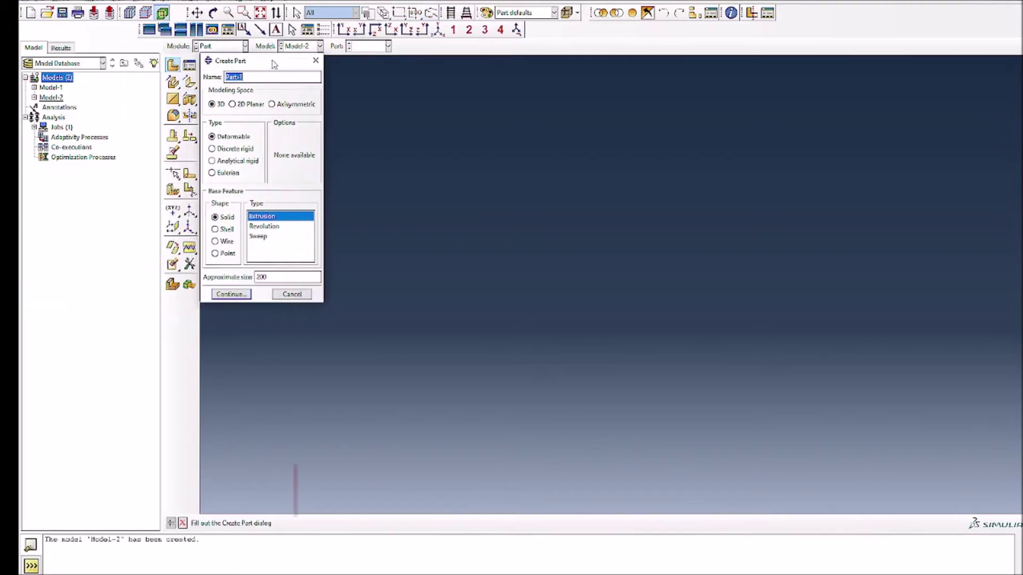
# Step: Name the part Cylinder as a 3D deformable extruded solid and sketch a circle centred at the origin
pyautogui.write('C')
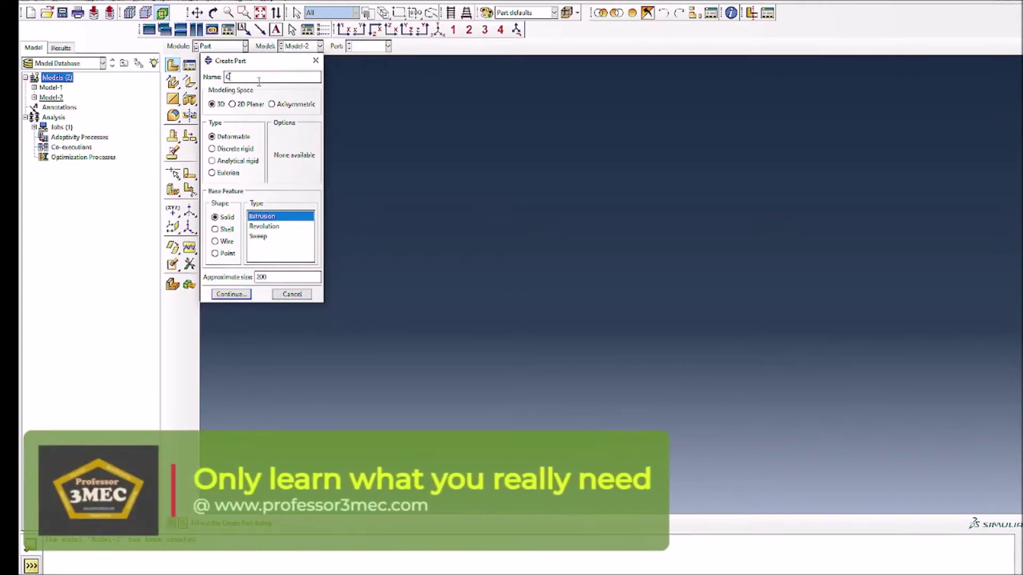
pyautogui.write('ylinder')
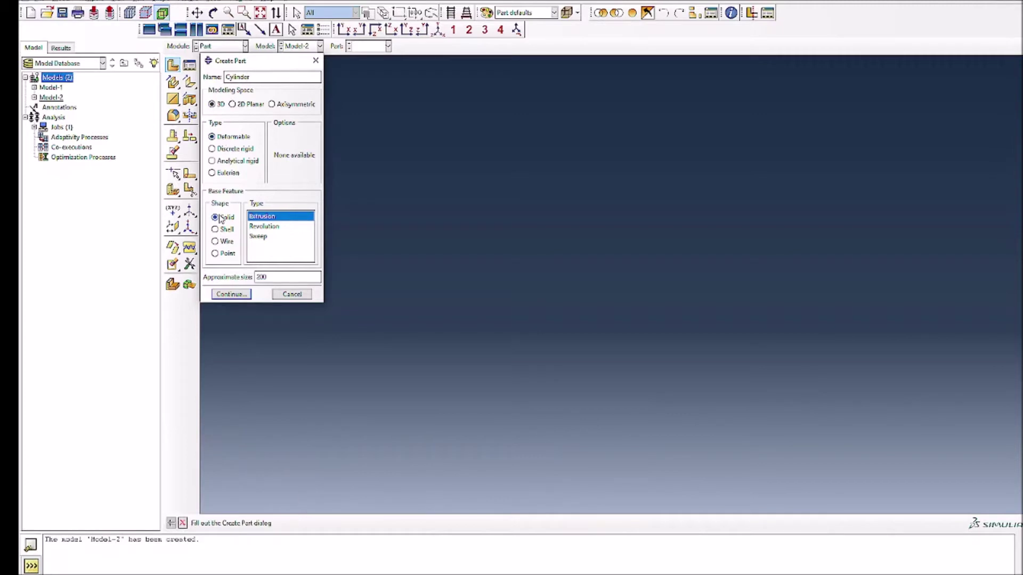
pyautogui.click(231, 294)
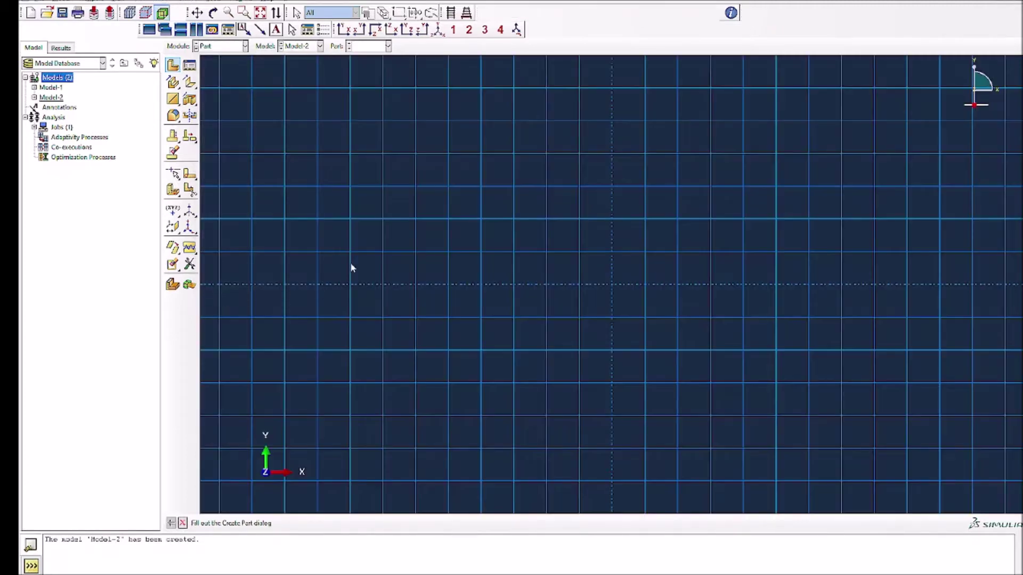
pyautogui.click(174, 84)
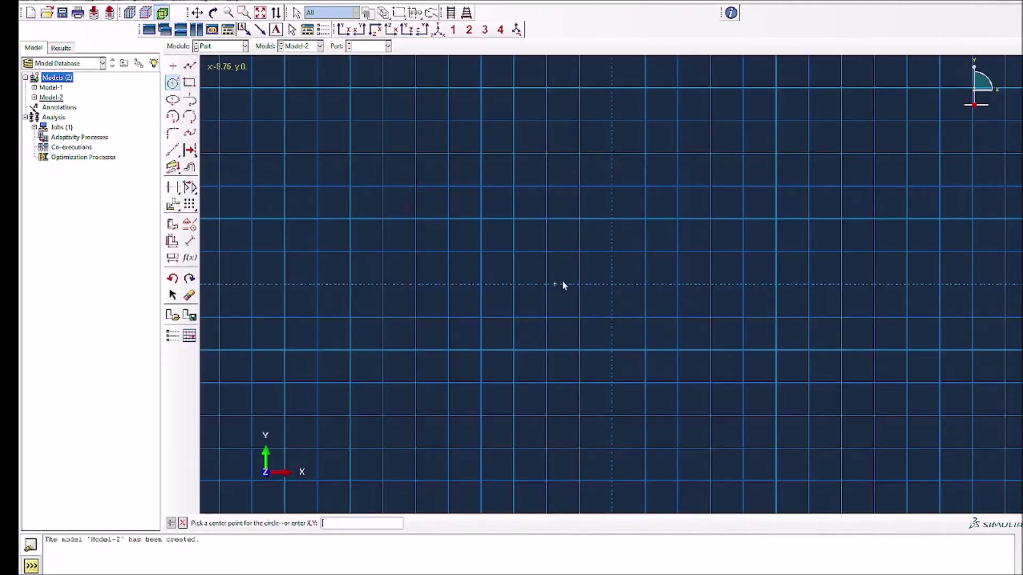
pyautogui.click(611, 284)
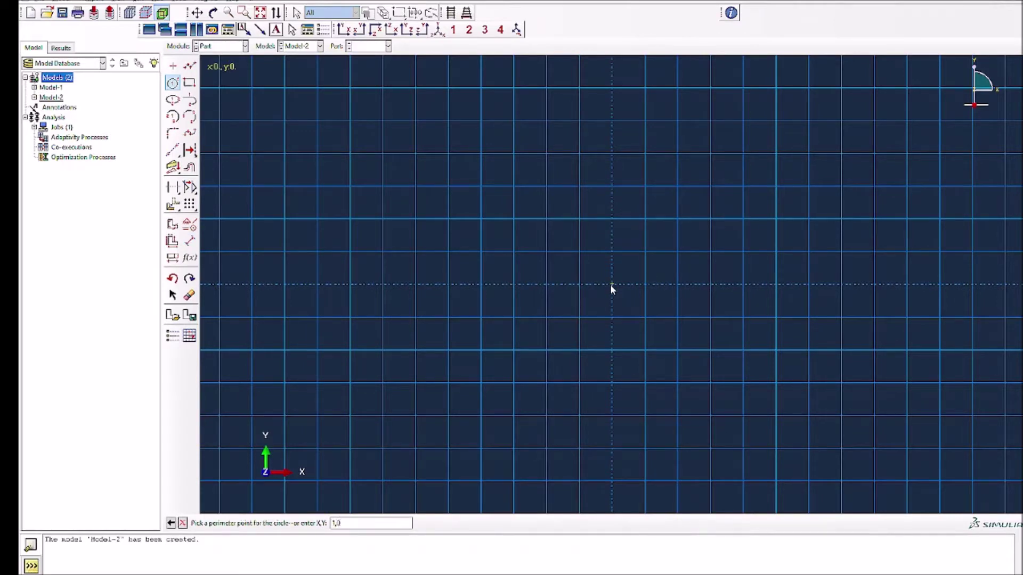
pyautogui.press('Return')
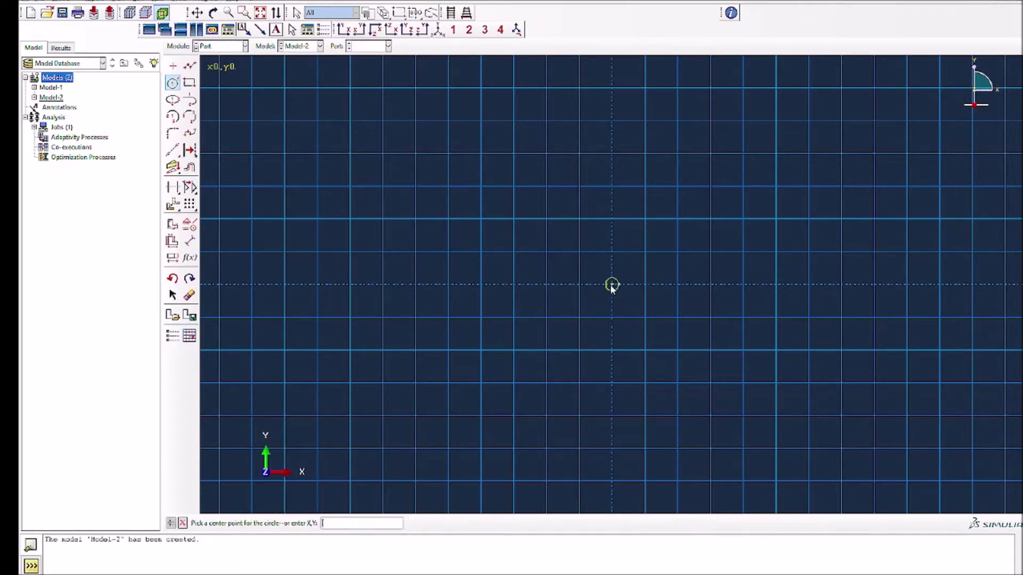
pyautogui.click(260, 12)
pyautogui.press('Escape')
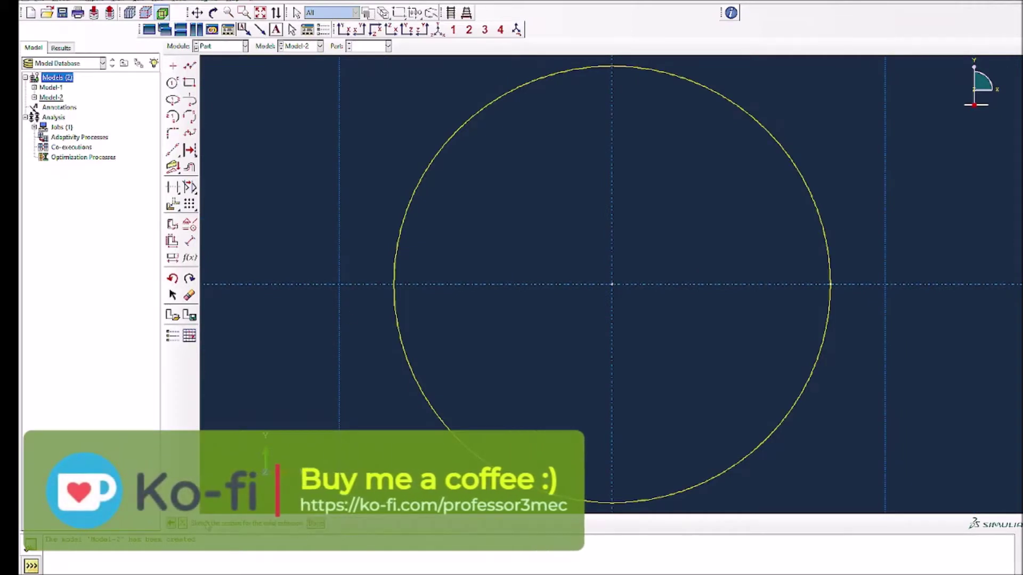
# Step: Extrude the circle sketch to a depth of 3
pyautogui.click(315, 524)
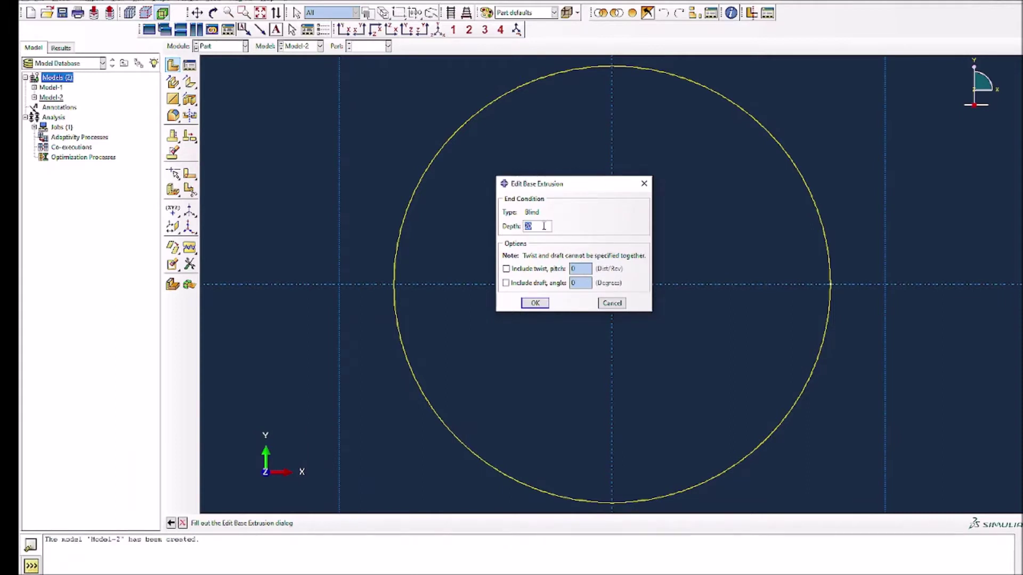
pyautogui.write('3')
pyautogui.click(535, 303)
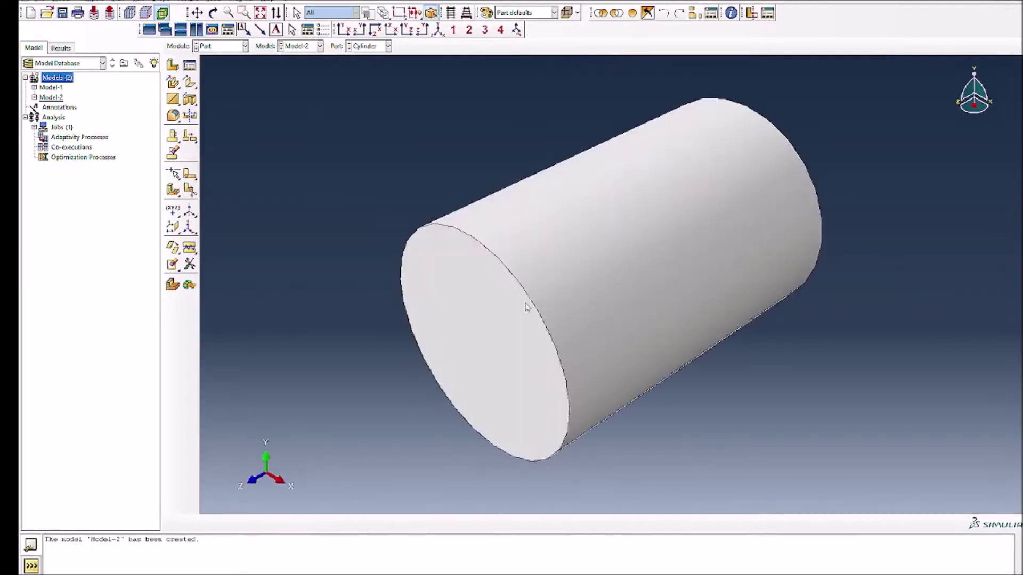
# Step: Switch to the Property module and open the Material Manager
pyautogui.click(219, 47)
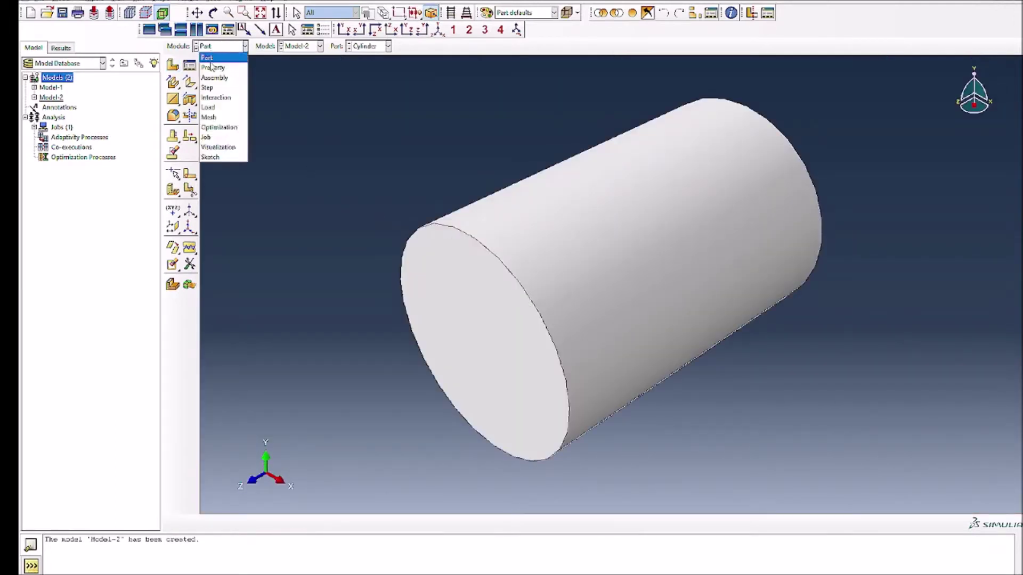
pyautogui.click(210, 64)
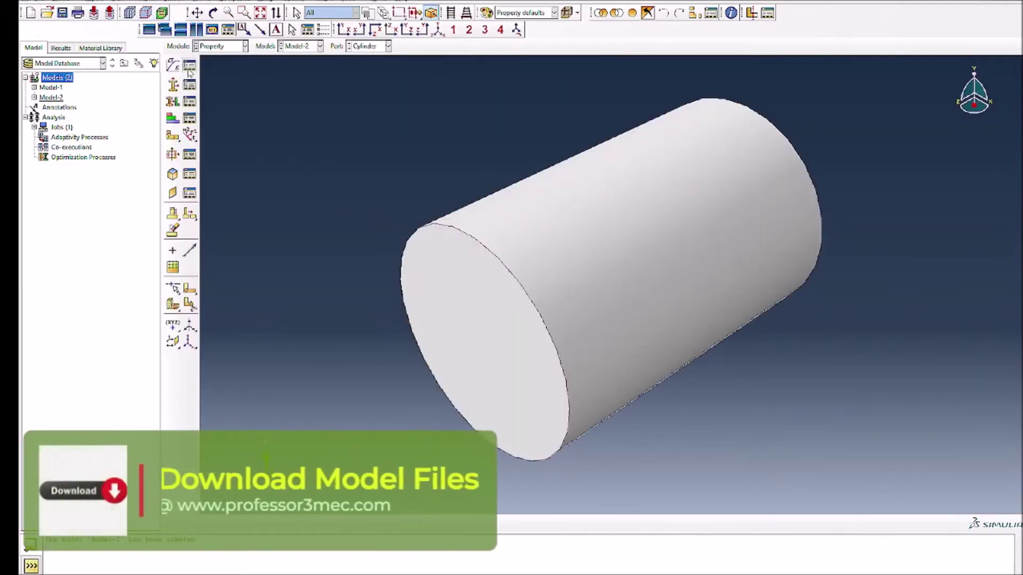
pyautogui.click(189, 65)
pyautogui.moveTo(112, 134); pyautogui.dragTo(812, 111)
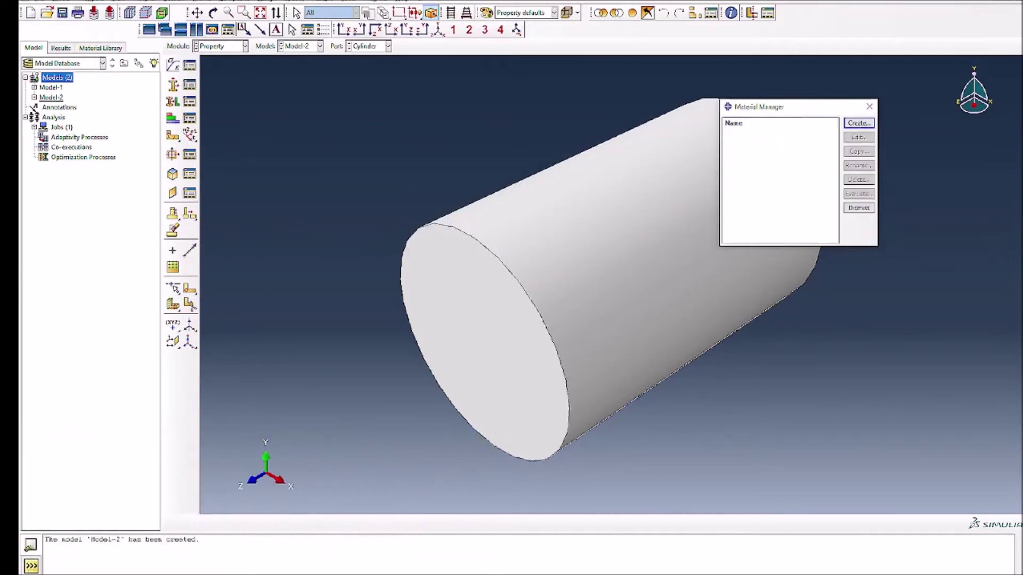
# Step: Create a material named Porous Metal and add an Elastic behaviour
pyautogui.click(859, 123)
pyautogui.moveTo(507, 100); pyautogui.dragTo(584, 85)
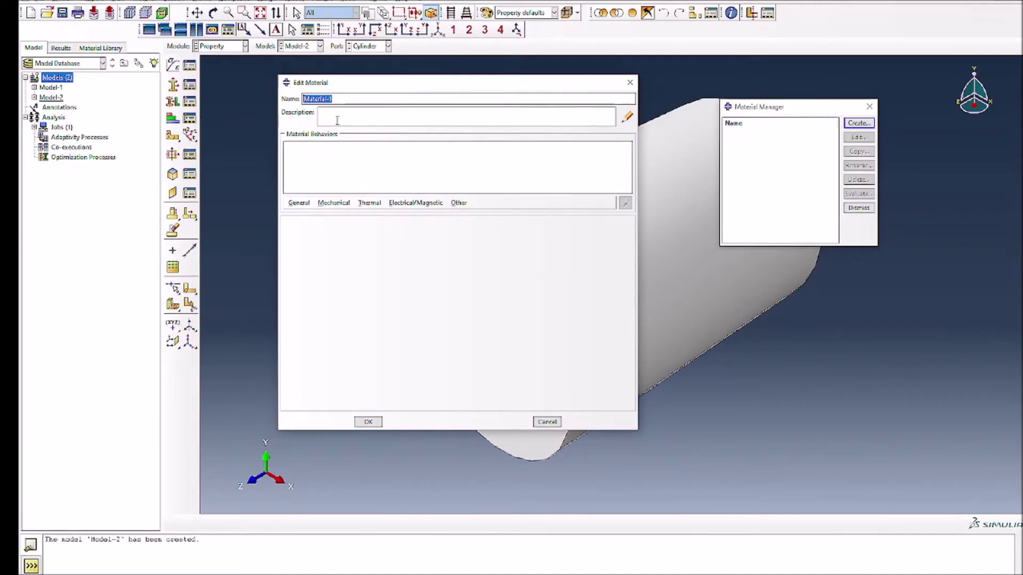
pyautogui.write('Porous Metal')
pyautogui.click(334, 203)
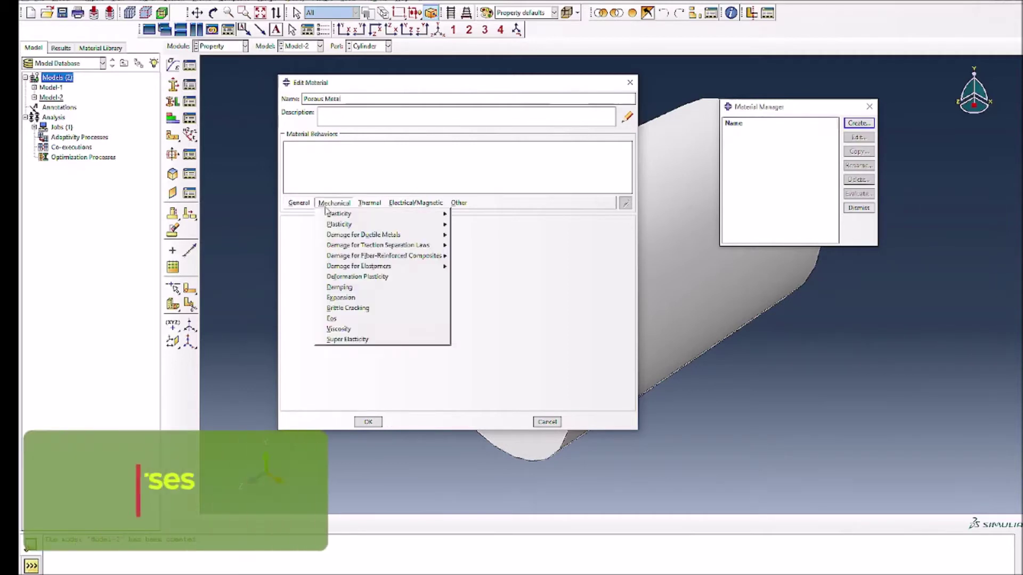
pyautogui.moveTo(305, 208)
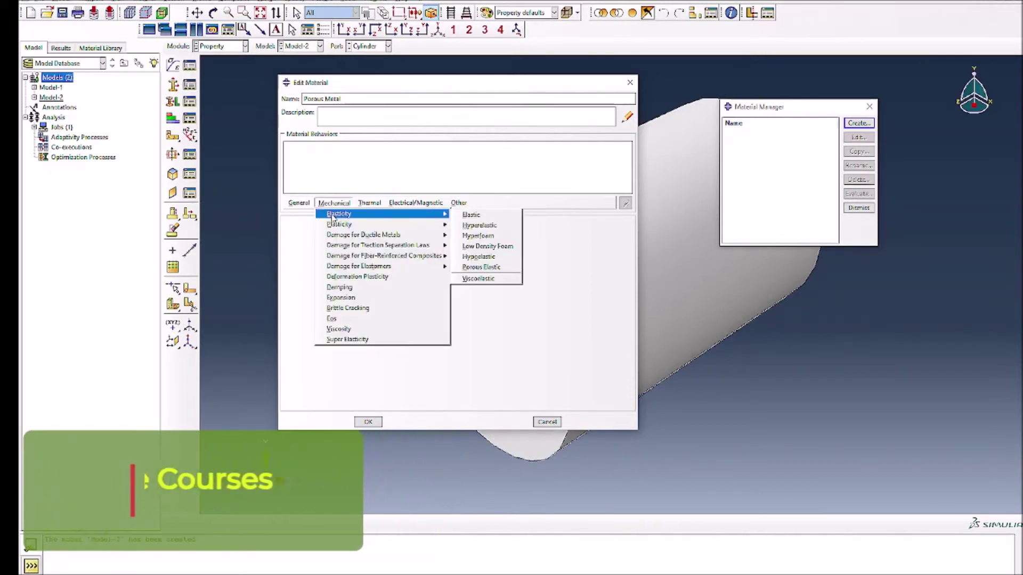
pyautogui.click(466, 216)
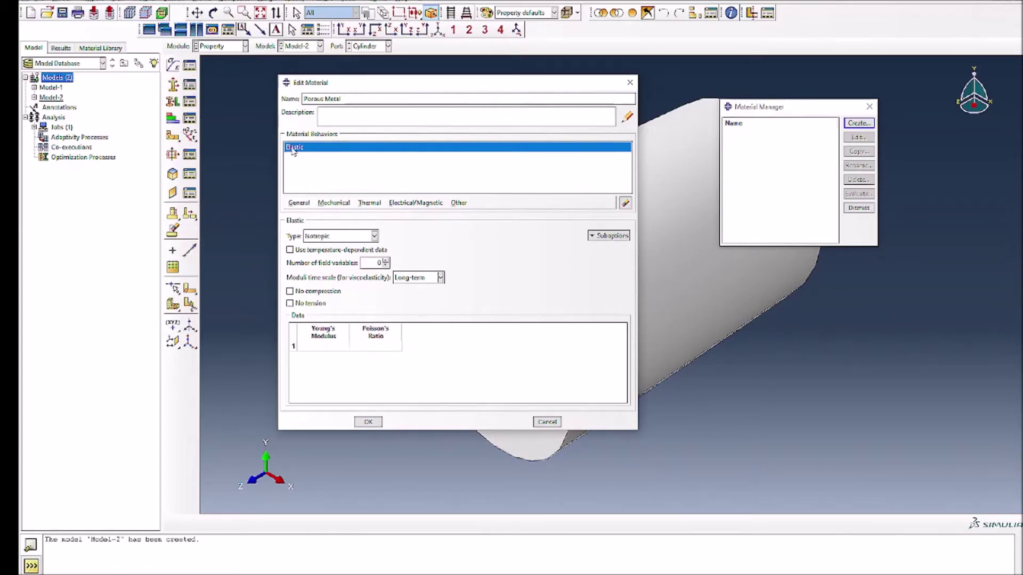
# Step: Enter Young's modulus 210000 and Poisson's ratio 0.33 in the elastic table
pyautogui.click(322, 347)
pyautogui.write('210000')
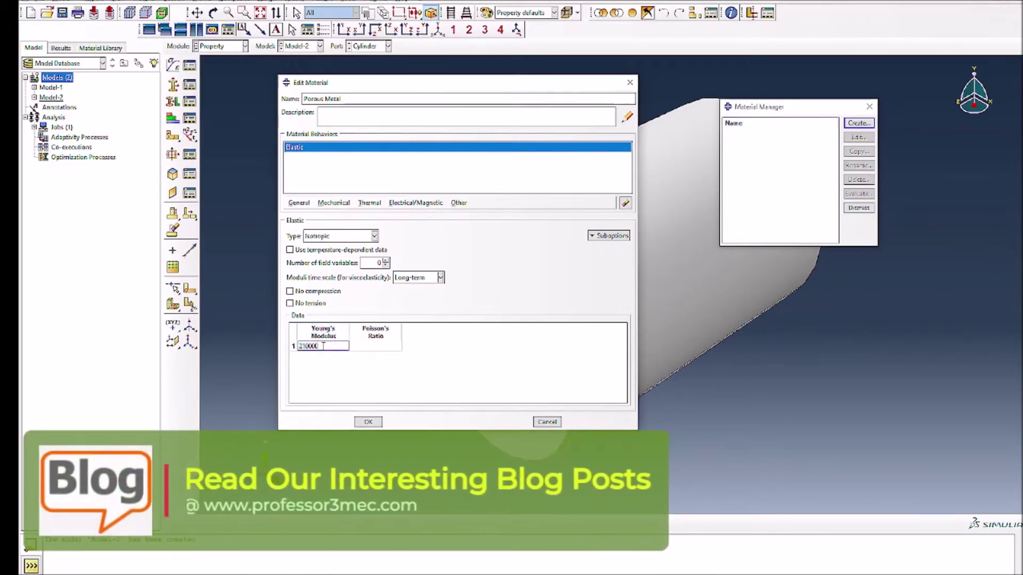
pyautogui.click(354, 351)
pyautogui.write('0.33')
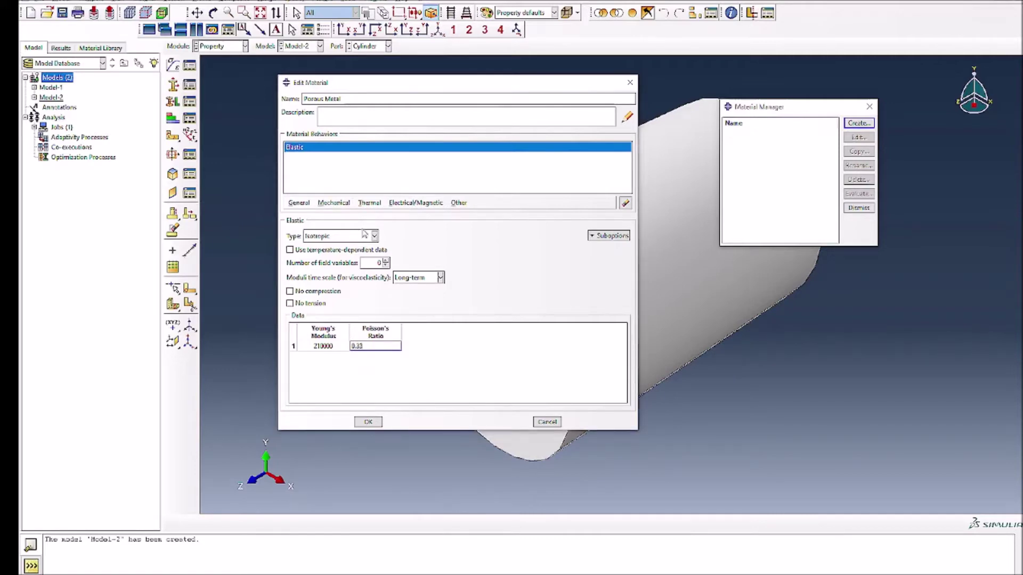
# Step: Add a Plastic behaviour to Porous Metal
pyautogui.click(333, 203)
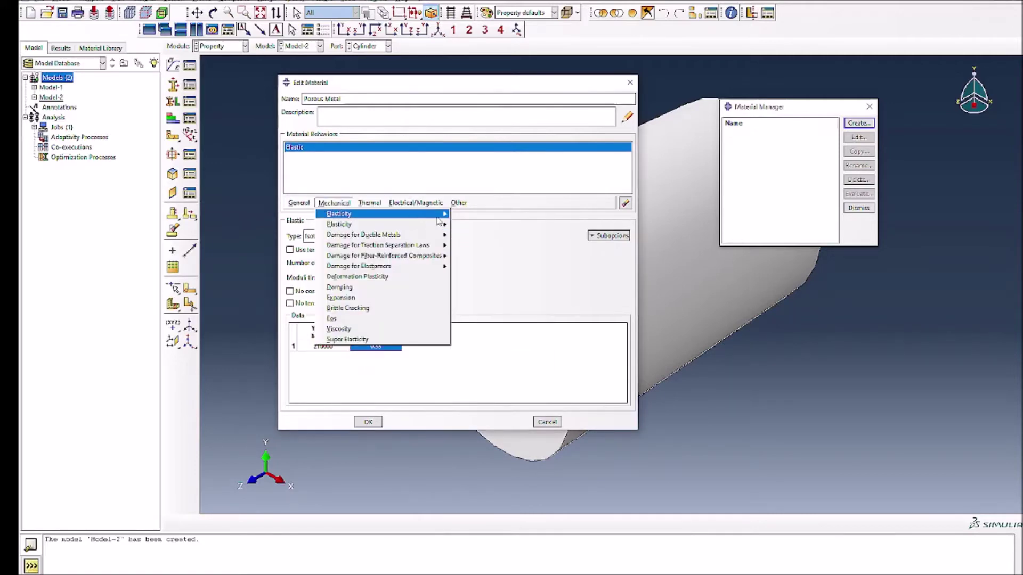
pyautogui.moveTo(341, 225)
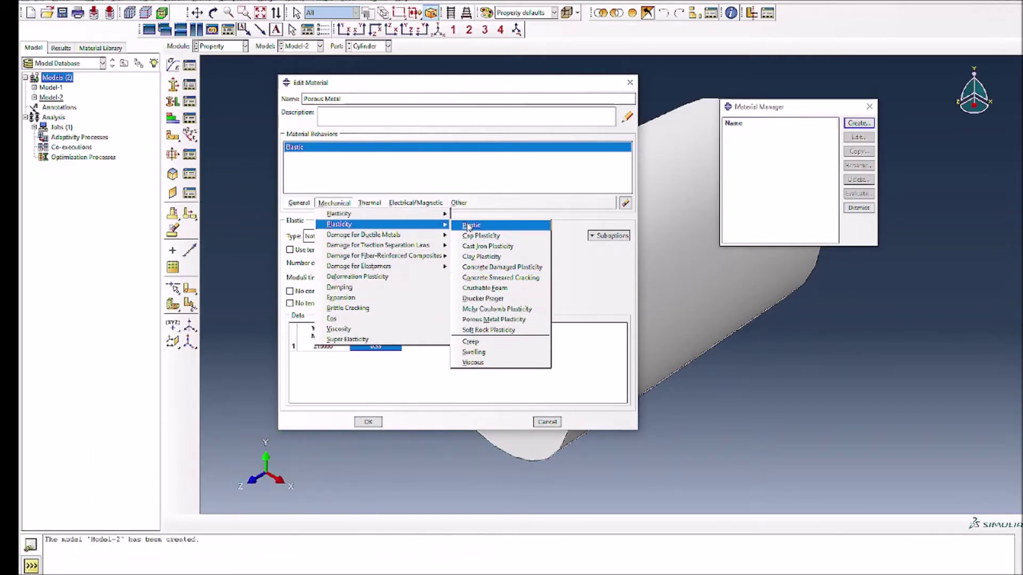
pyautogui.click(469, 225)
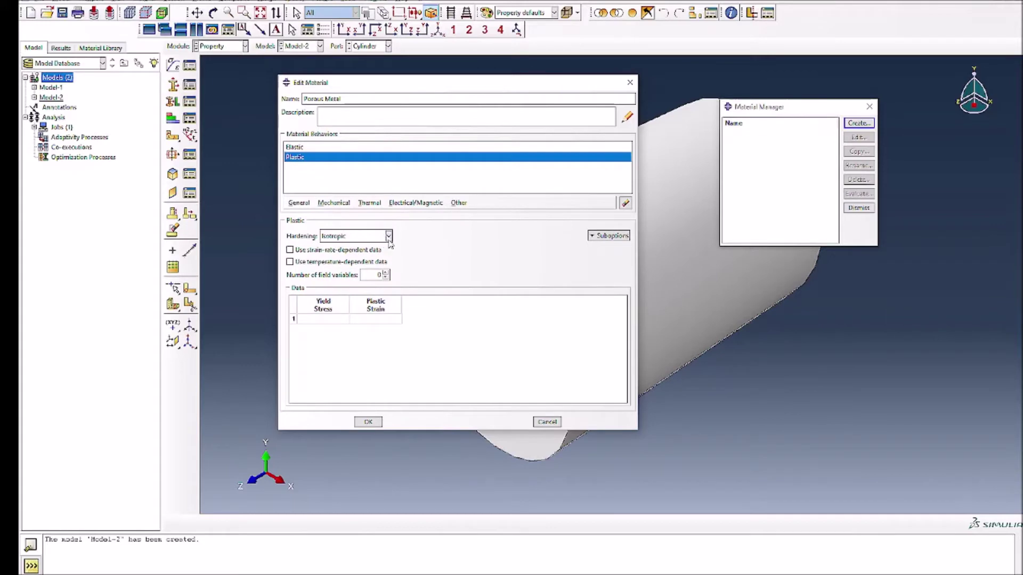
# Step: Keep isotropic hardening and enter yield stress 300 at strain 0 and 500 at 0.8
pyautogui.click(389, 238)
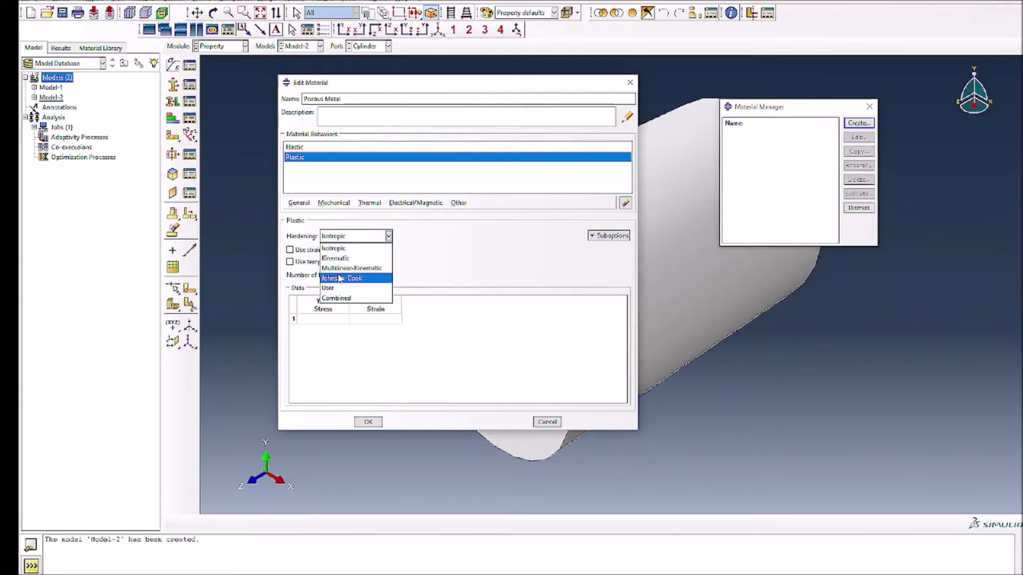
pyautogui.click(334, 248)
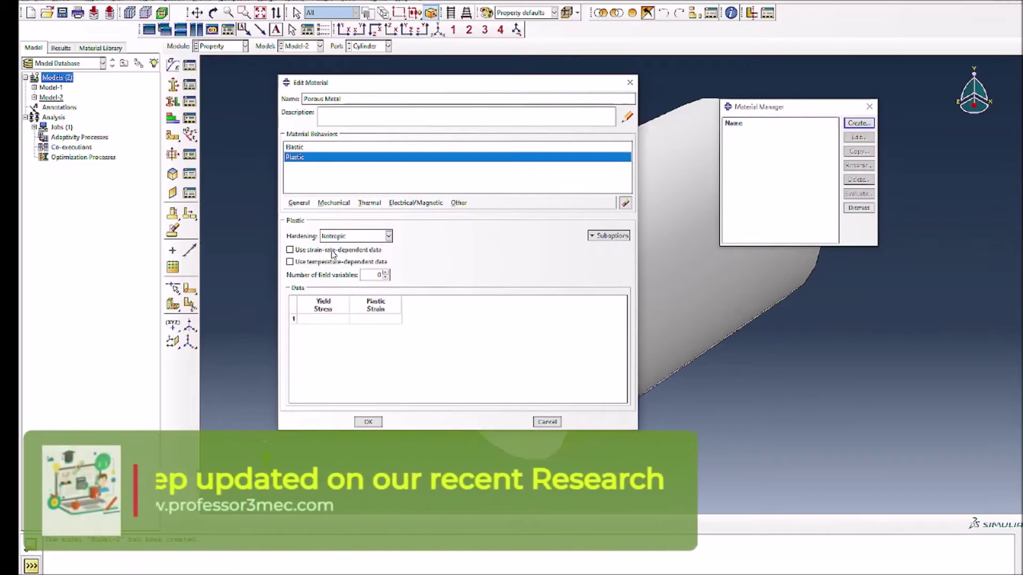
pyautogui.click(321, 318)
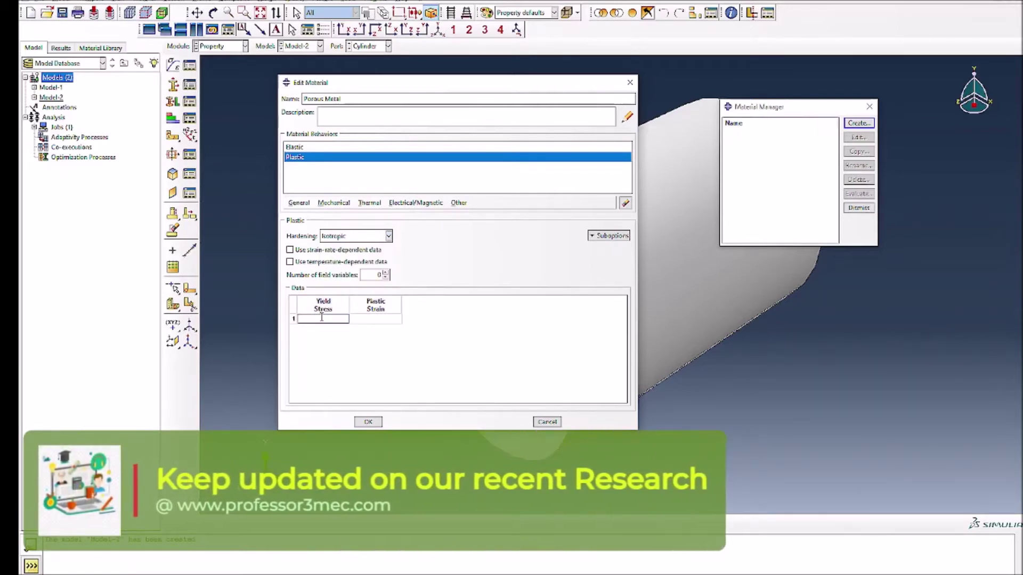
pyautogui.write('300')
pyautogui.press('Tab')
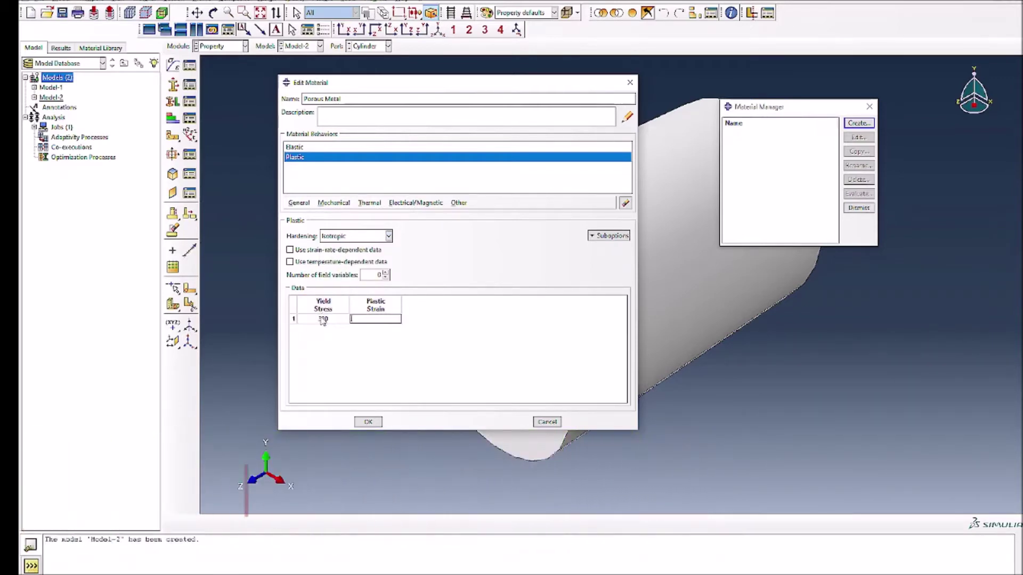
pyautogui.write('0')
pyautogui.press('Tab')
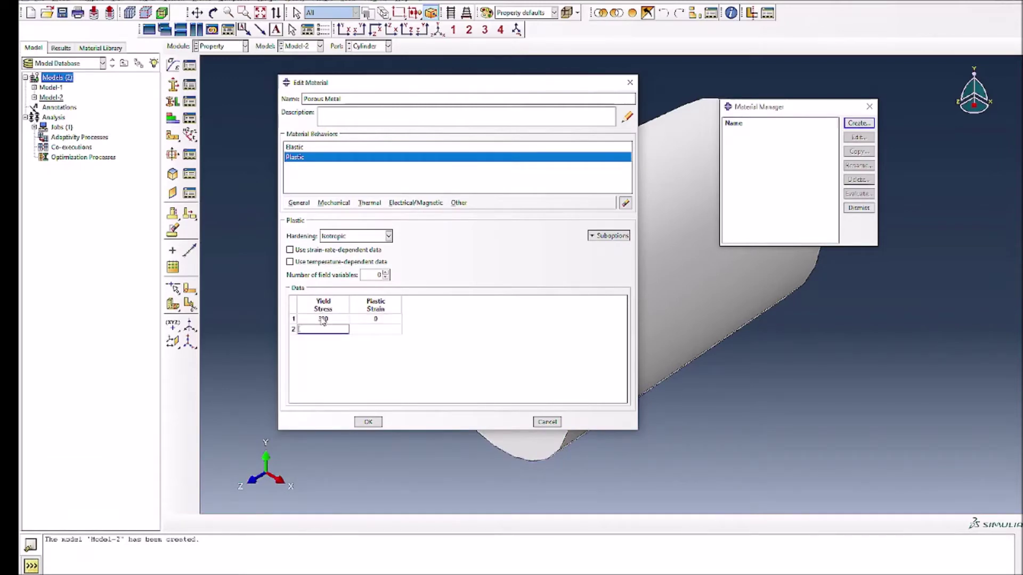
pyautogui.write('500')
pyautogui.press('Tab')
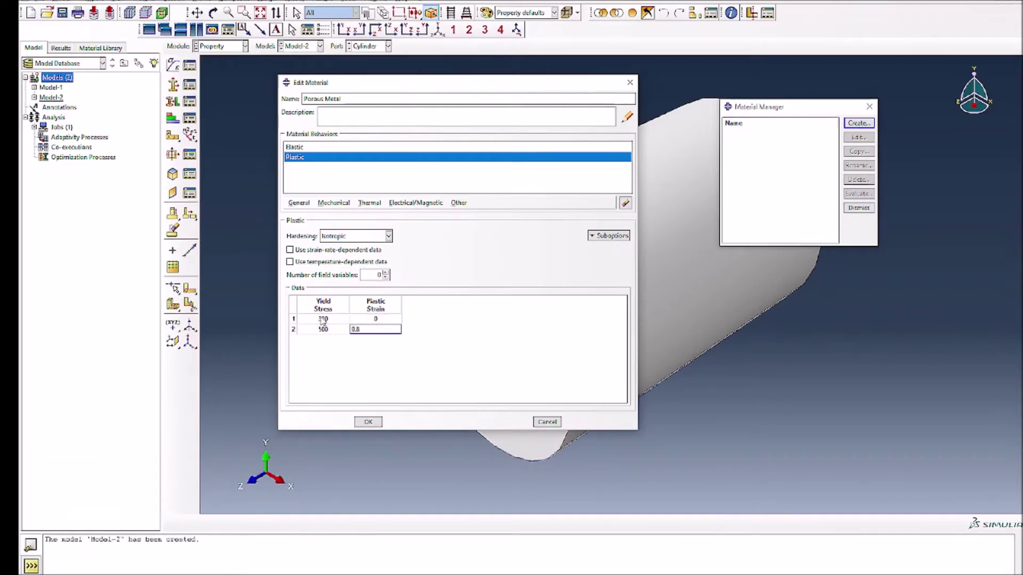
pyautogui.press('Return')
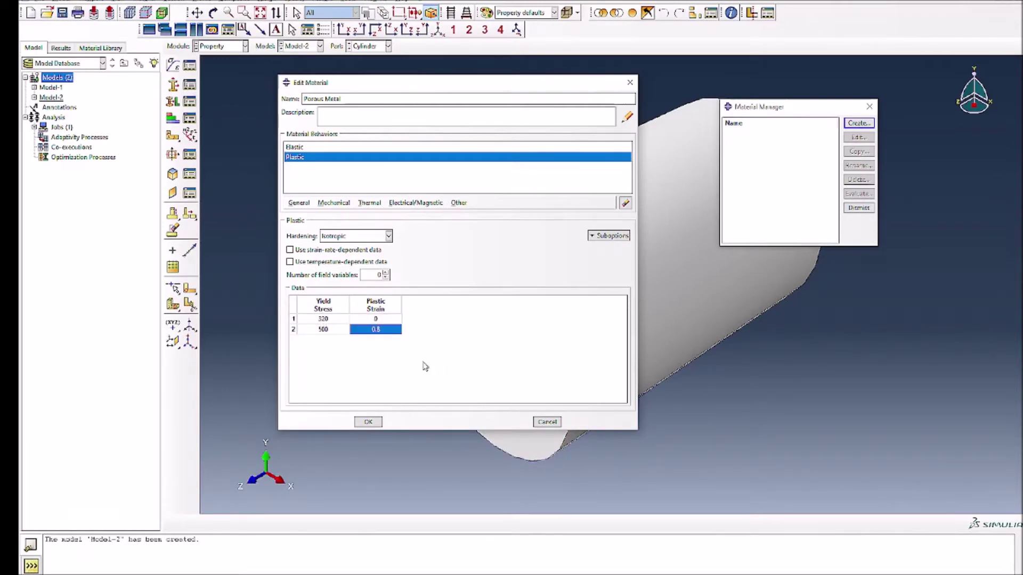
pyautogui.click(334, 203)
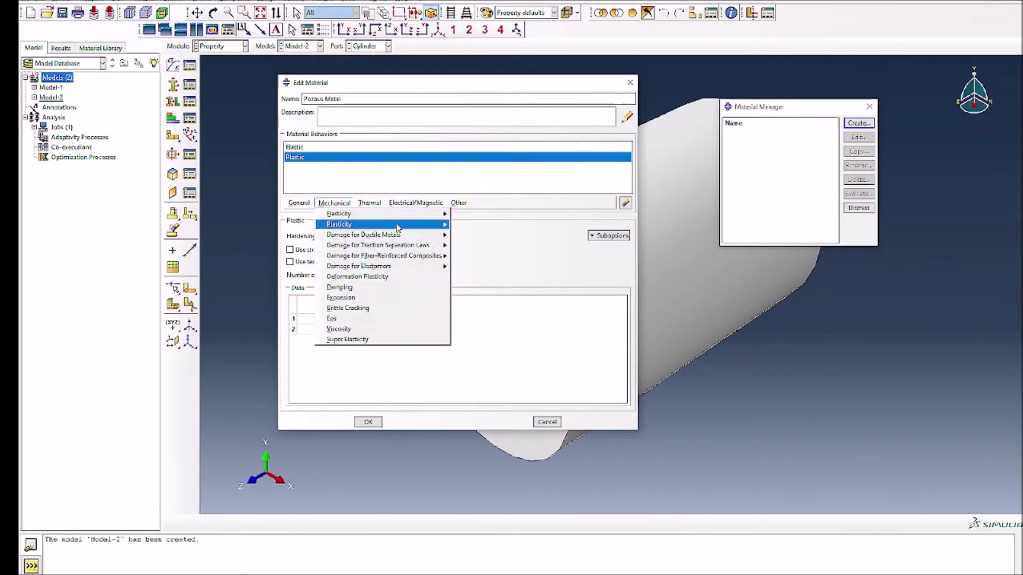
pyautogui.moveTo(397, 228)
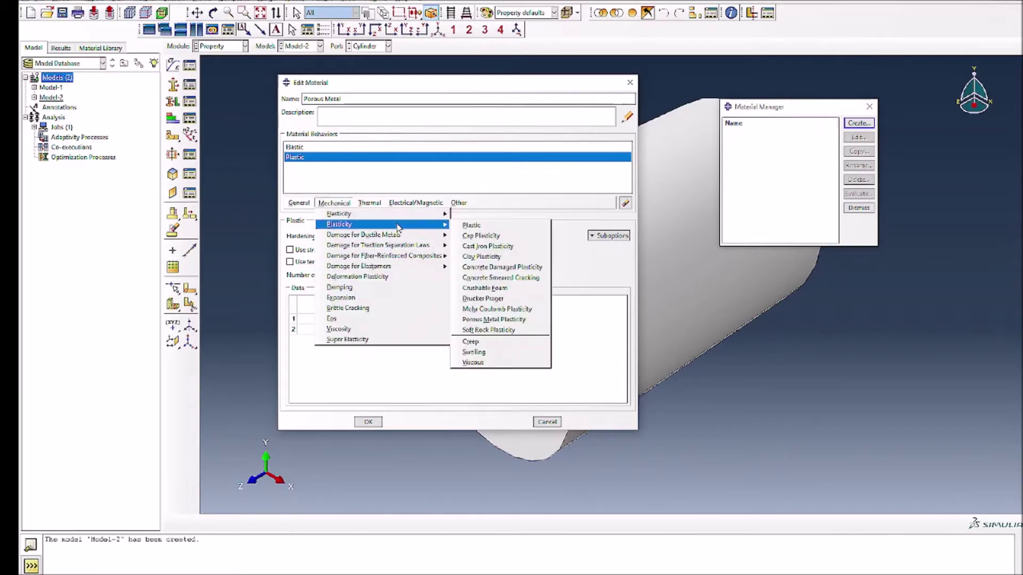
# Step: Add Porous Metal Plasticity with relative density 0.85 and q1 1.5, q2 1, q3 2
pyautogui.click(497, 319)
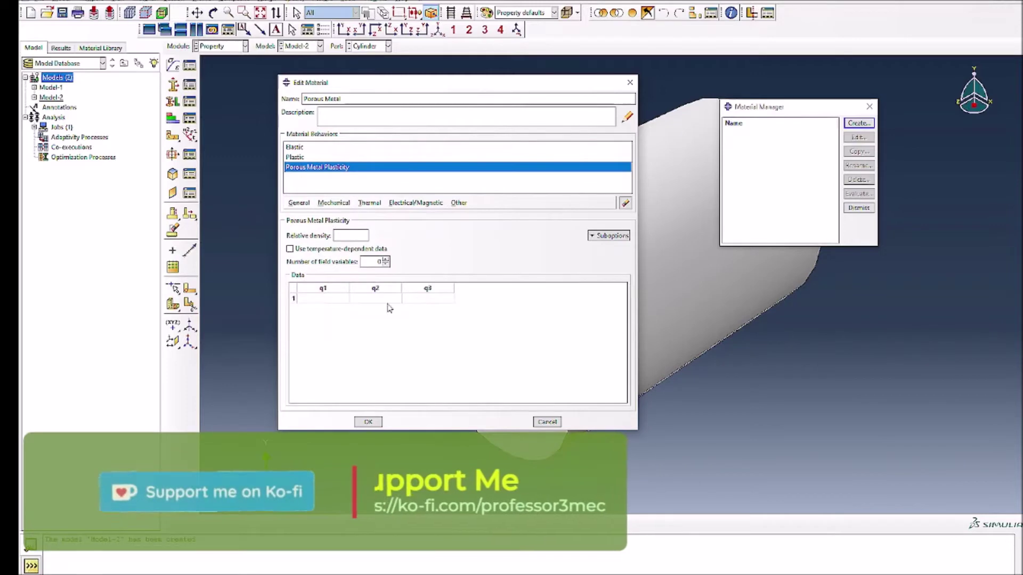
pyautogui.click(345, 236)
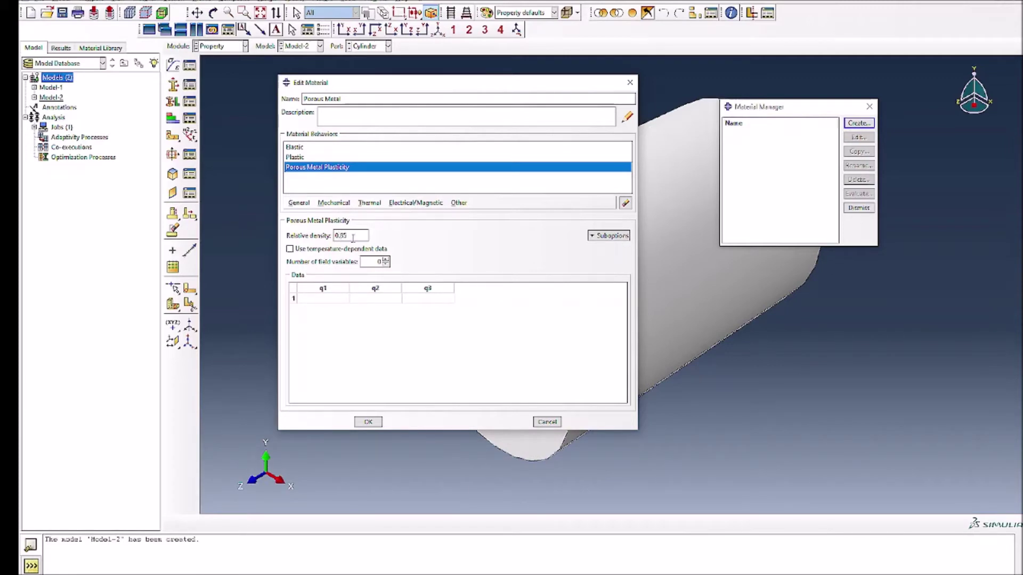
pyautogui.click(335, 298)
pyautogui.click(373, 299)
pyautogui.write('1')
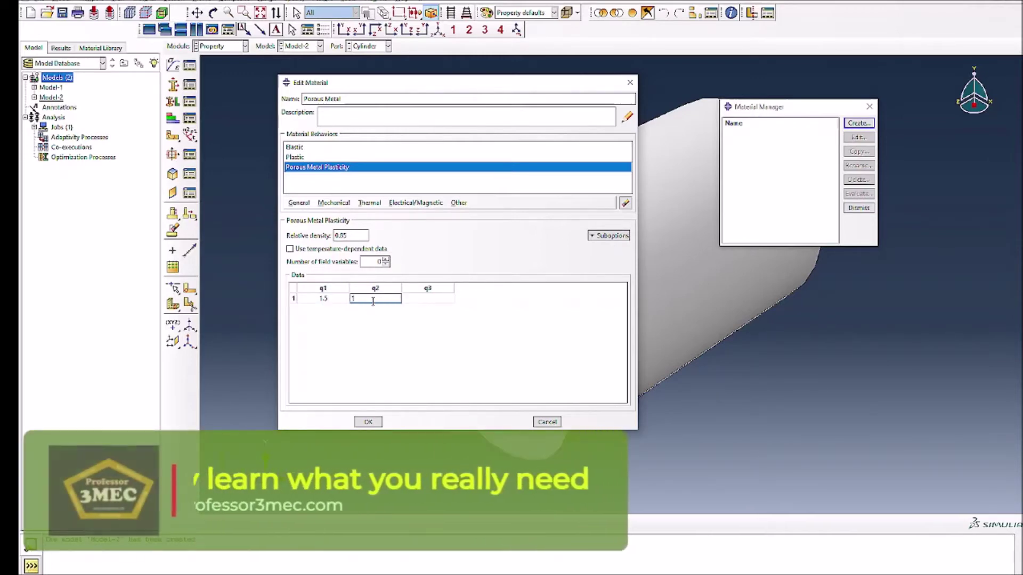
pyautogui.click(436, 300)
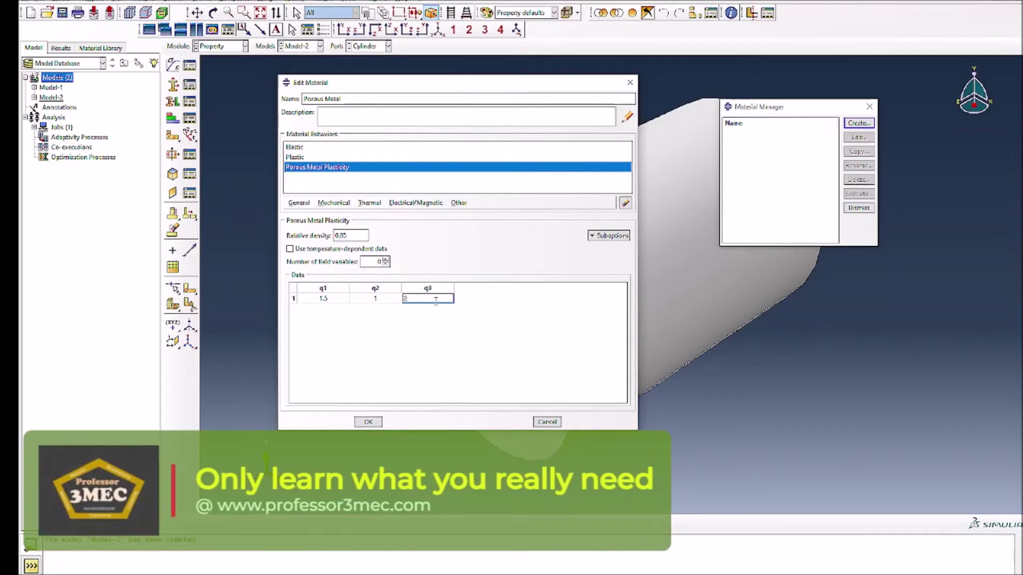
pyautogui.press('Return')
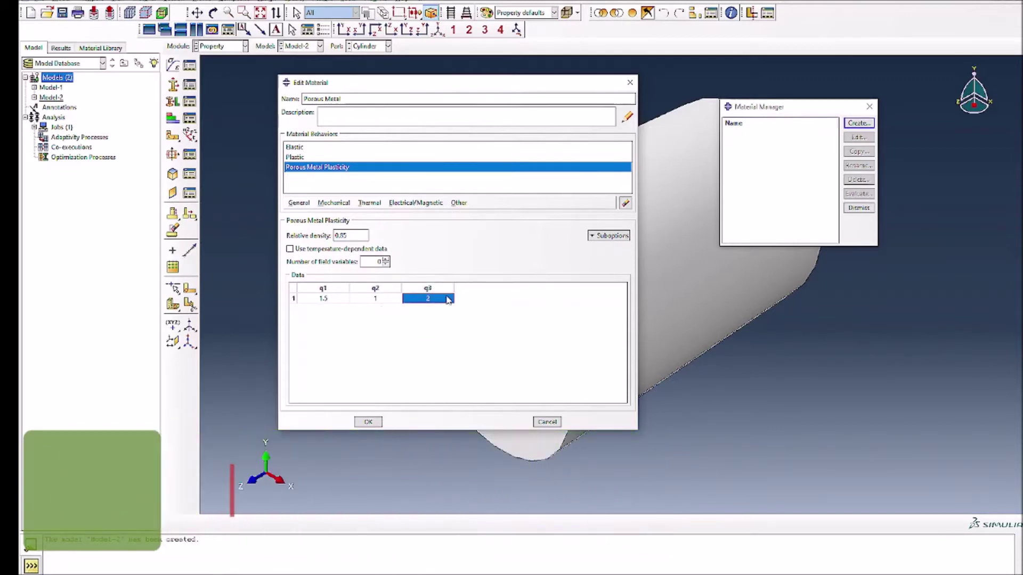
# Step: Try the Porous Failure Criteria suboption with void fraction 0.3, then discard it
pyautogui.click(594, 236)
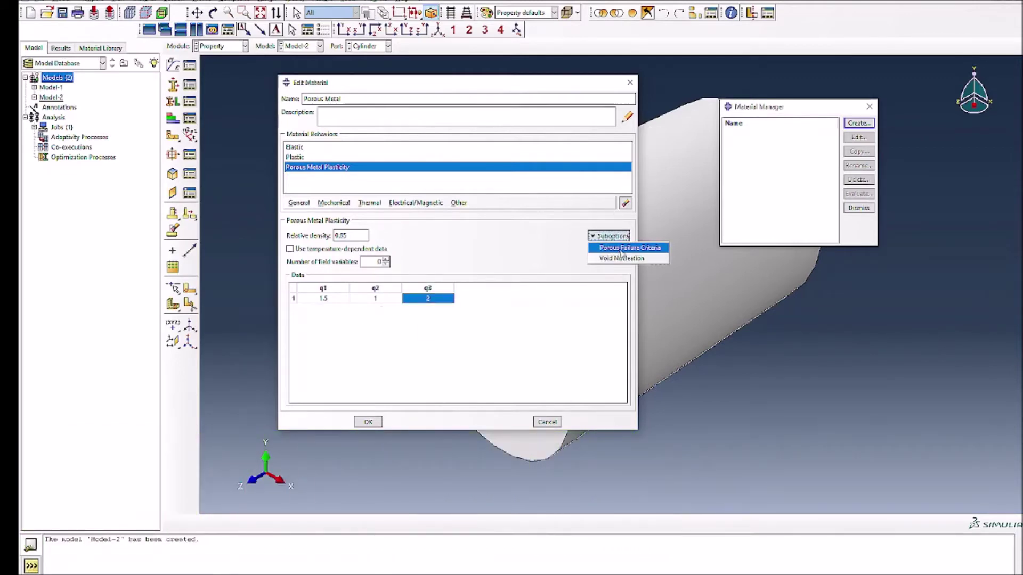
pyautogui.click(623, 248)
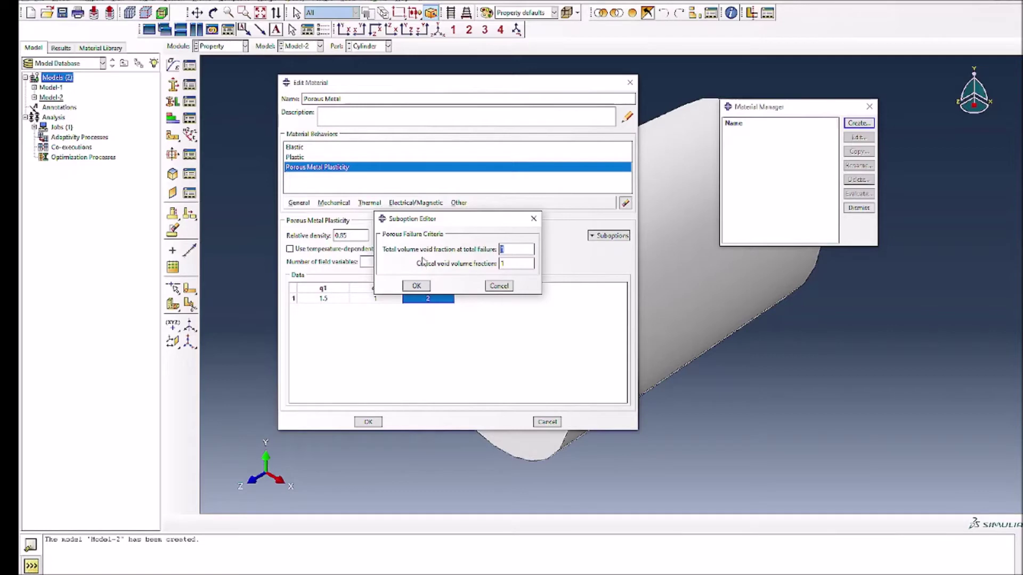
pyautogui.doubleClick(501, 264)
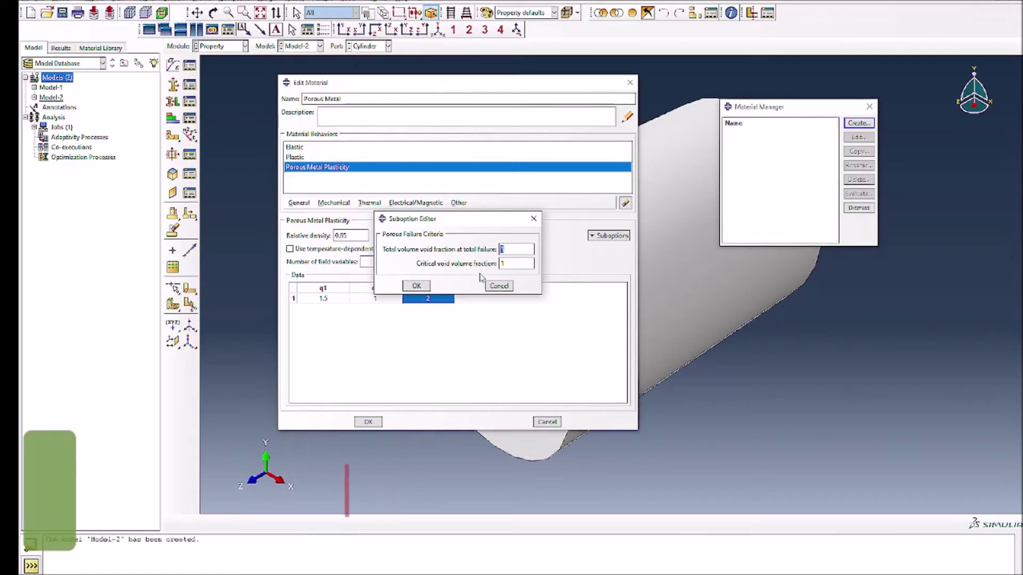
pyautogui.write('0.3')
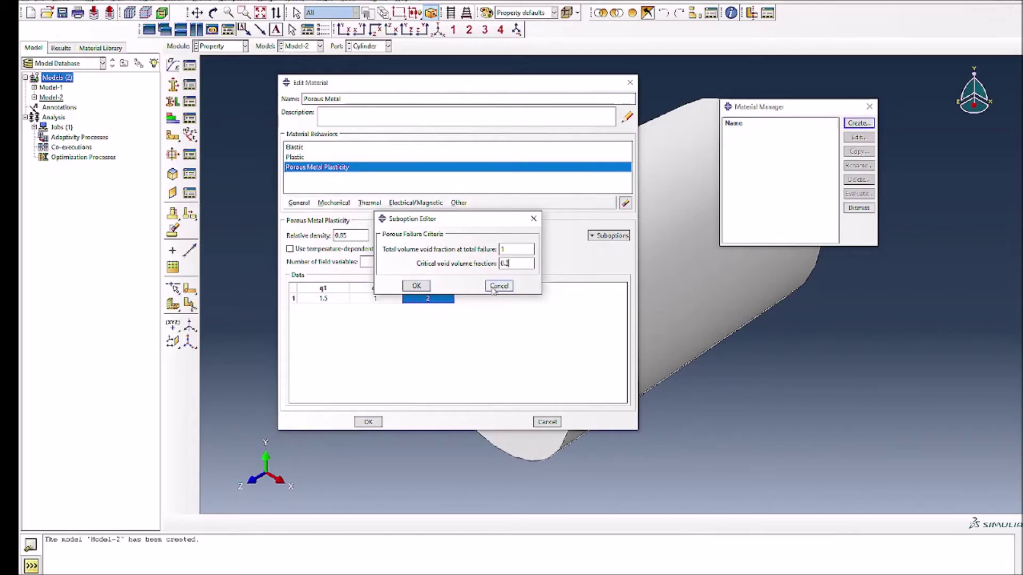
pyautogui.click(493, 288)
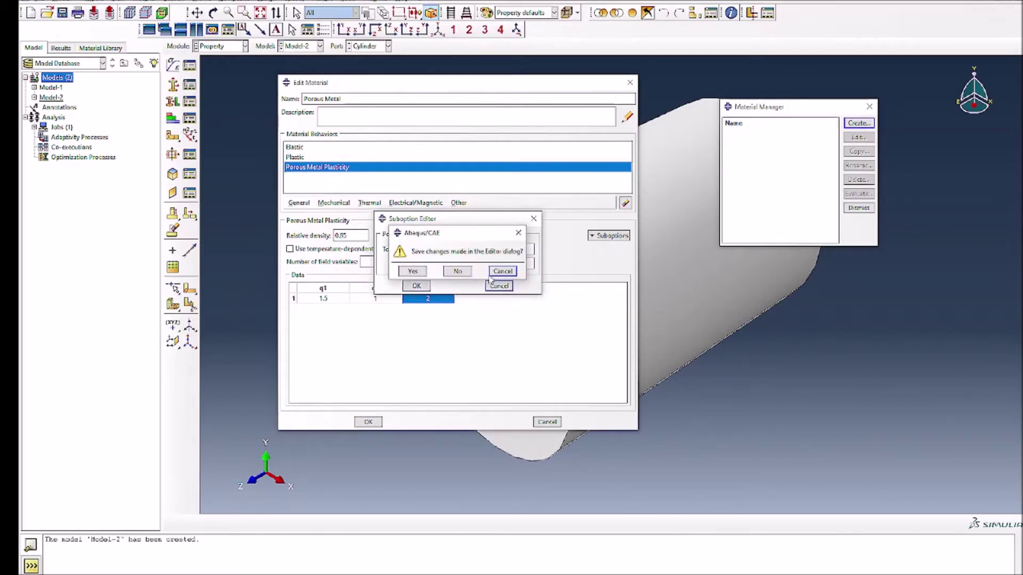
pyautogui.click(457, 271)
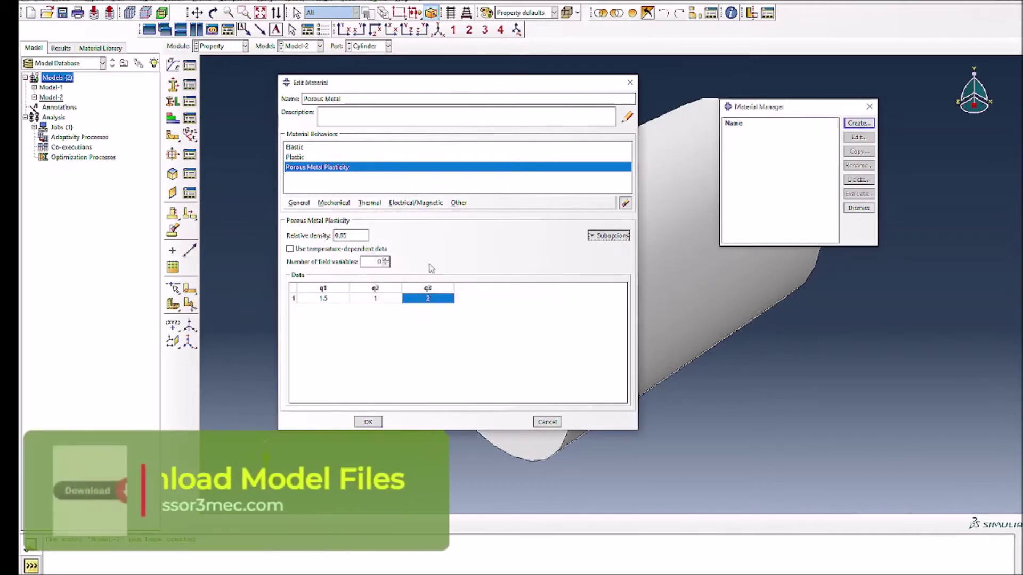
# Step: Check Void Nucleation without adding it, then save the Porous Metal material
pyautogui.click(608, 235)
pyautogui.click(621, 259)
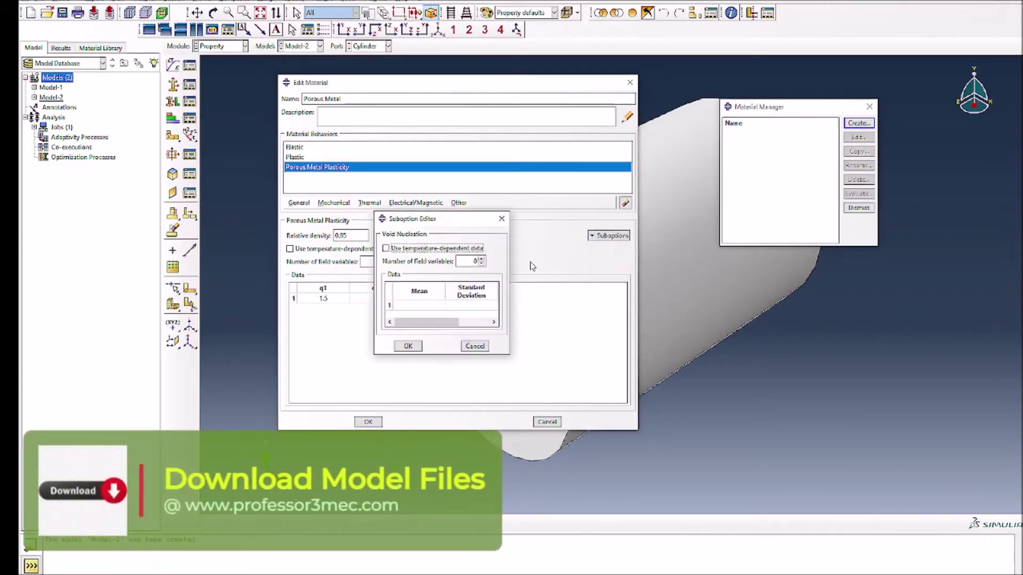
pyautogui.moveTo(426, 322)
pyautogui.mouseDown()
pyautogui.moveTo(457, 322)
pyautogui.moveTo(421, 321)
pyautogui.mouseUp()
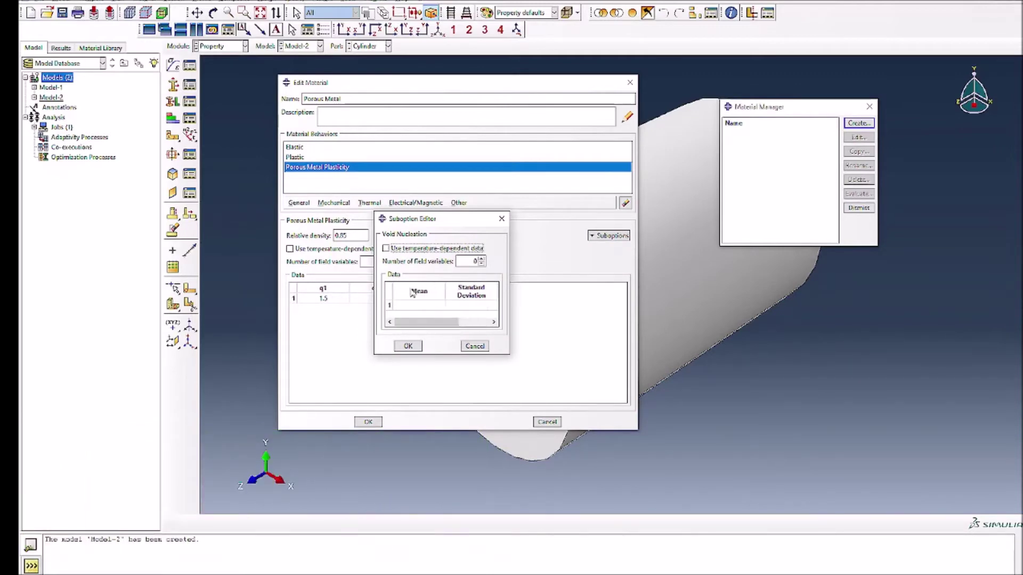
pyautogui.click(469, 347)
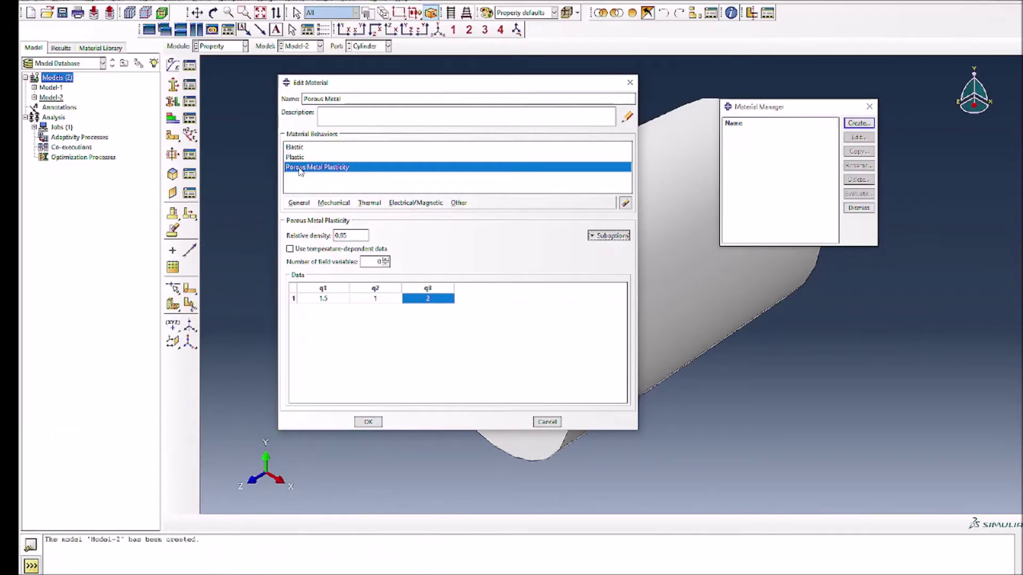
pyautogui.click(368, 421)
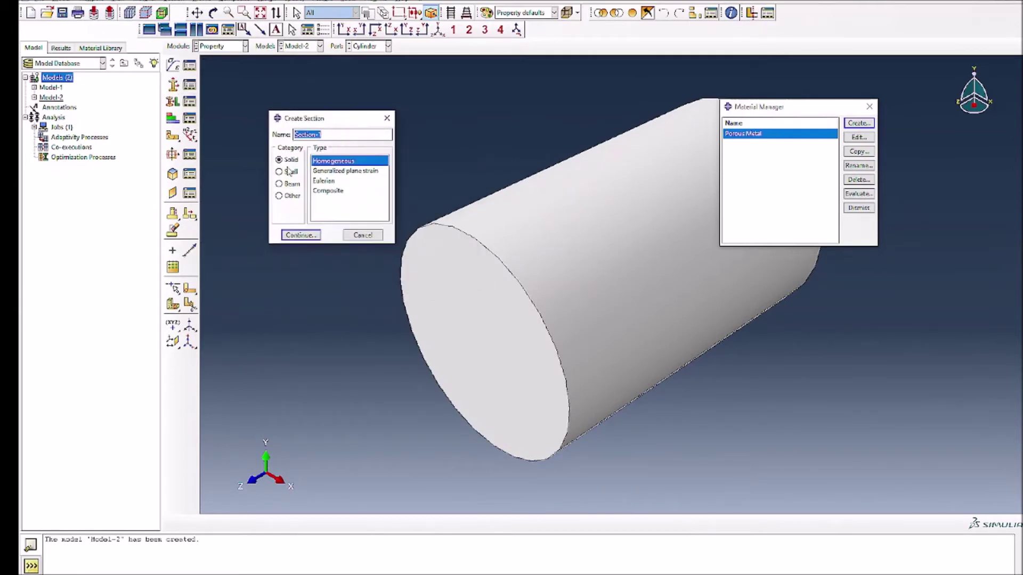
# Step: Create Section-1 as a solid homogeneous Porous Metal section and assign it to the Cylinder
pyautogui.click(300, 235)
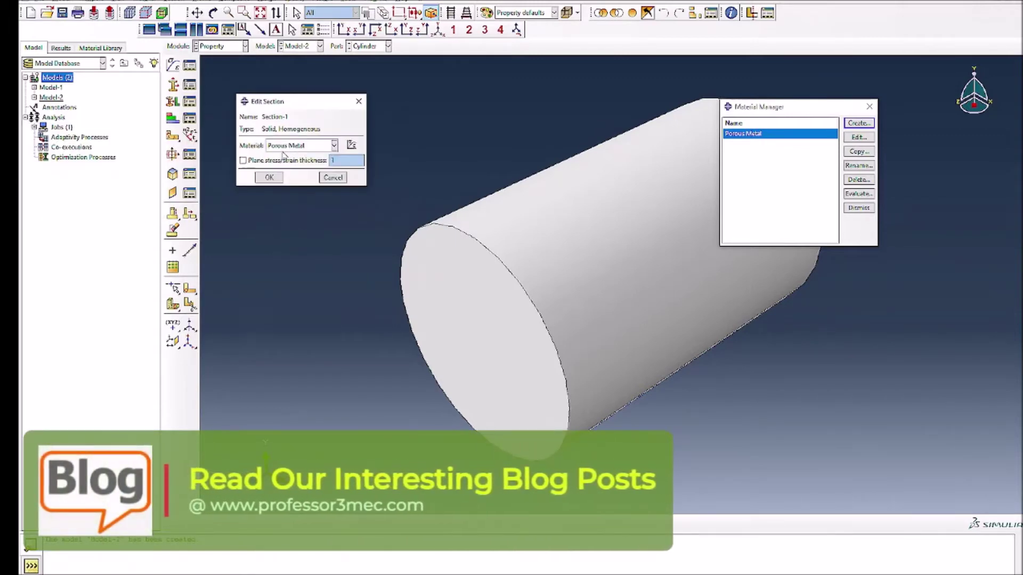
pyautogui.click(269, 177)
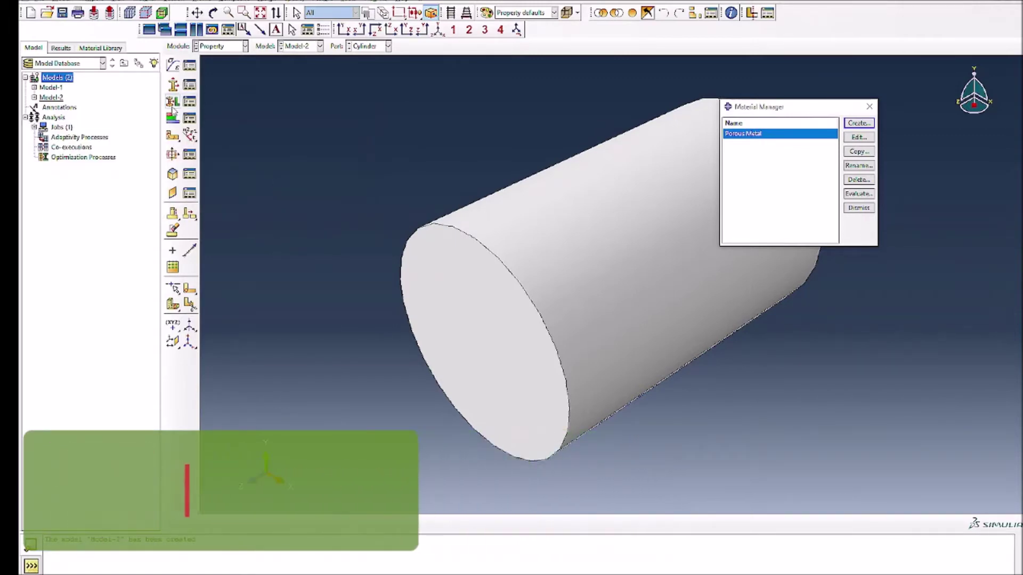
pyautogui.click(172, 102)
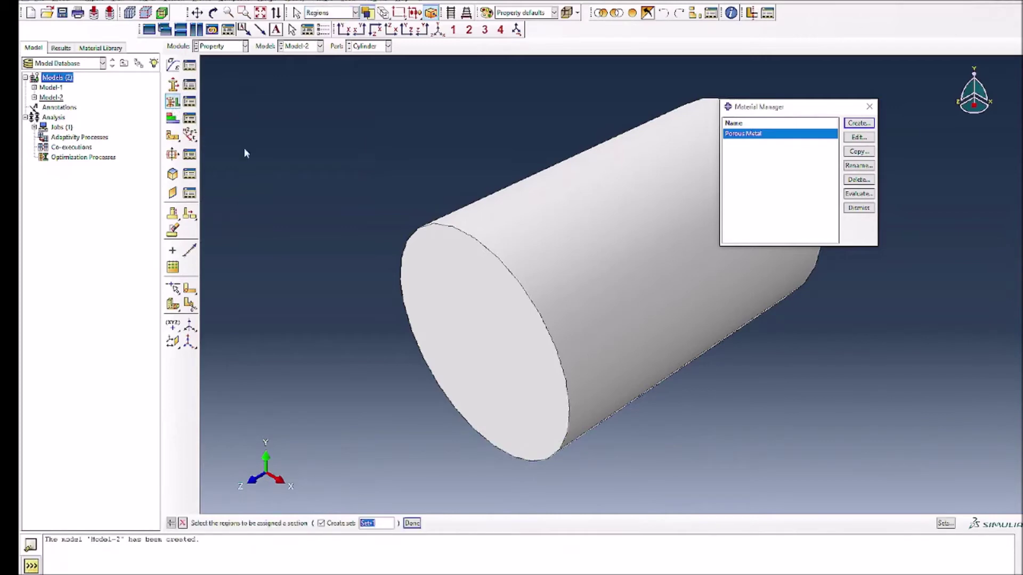
pyautogui.click(482, 261)
pyautogui.click(411, 523)
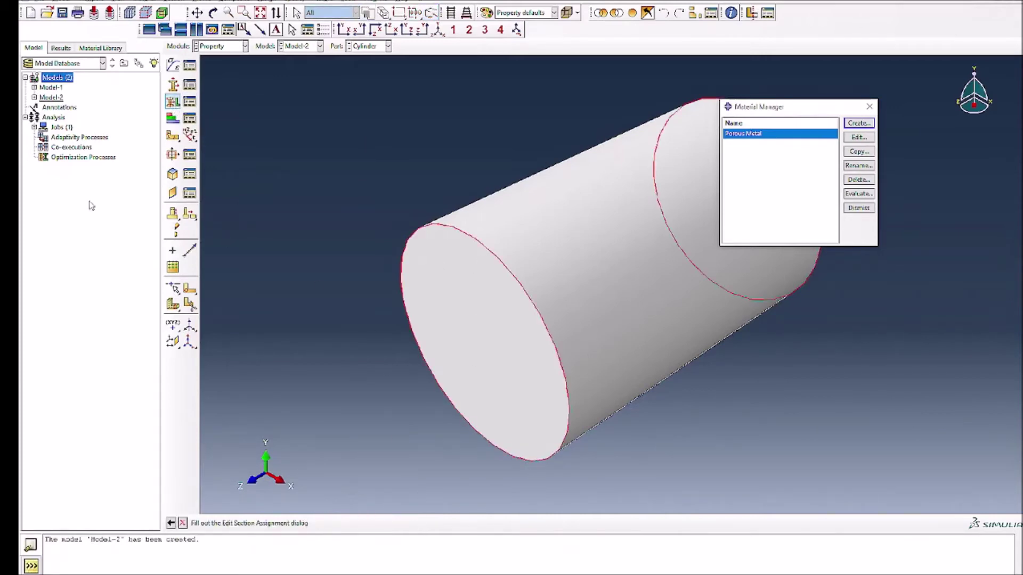
pyautogui.click(306, 139)
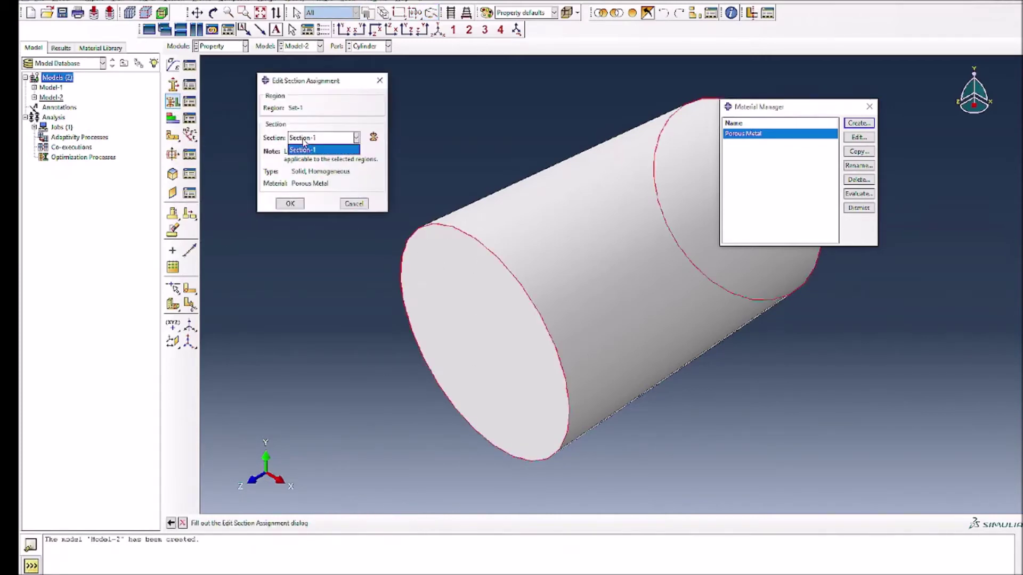
pyautogui.click(304, 151)
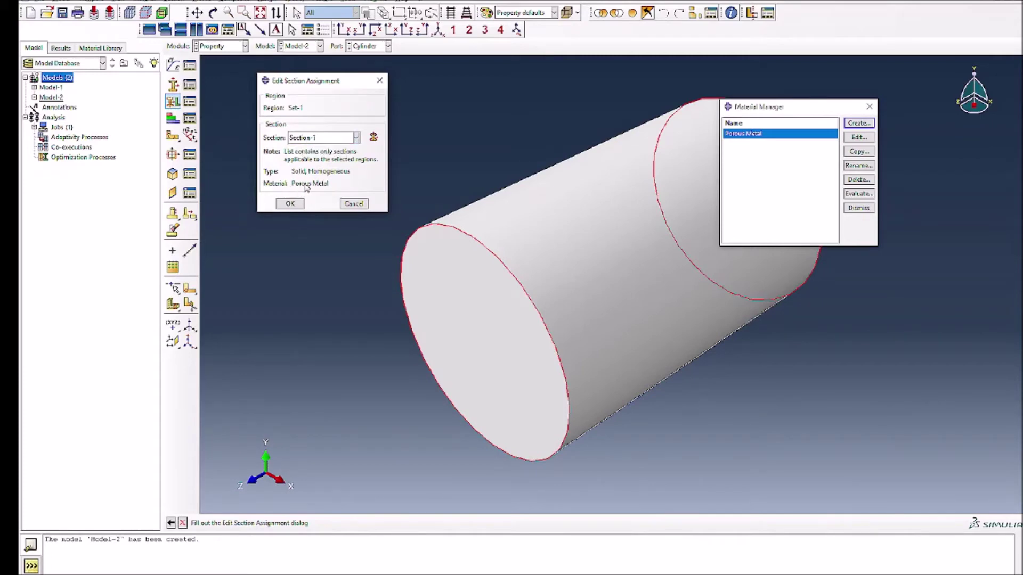
pyautogui.click(290, 204)
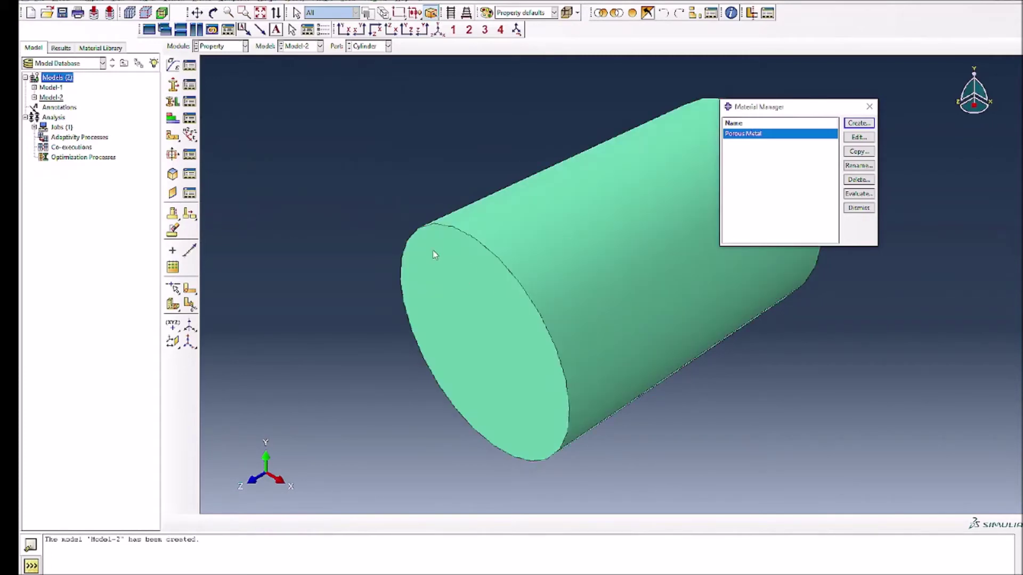
pyautogui.click(220, 47)
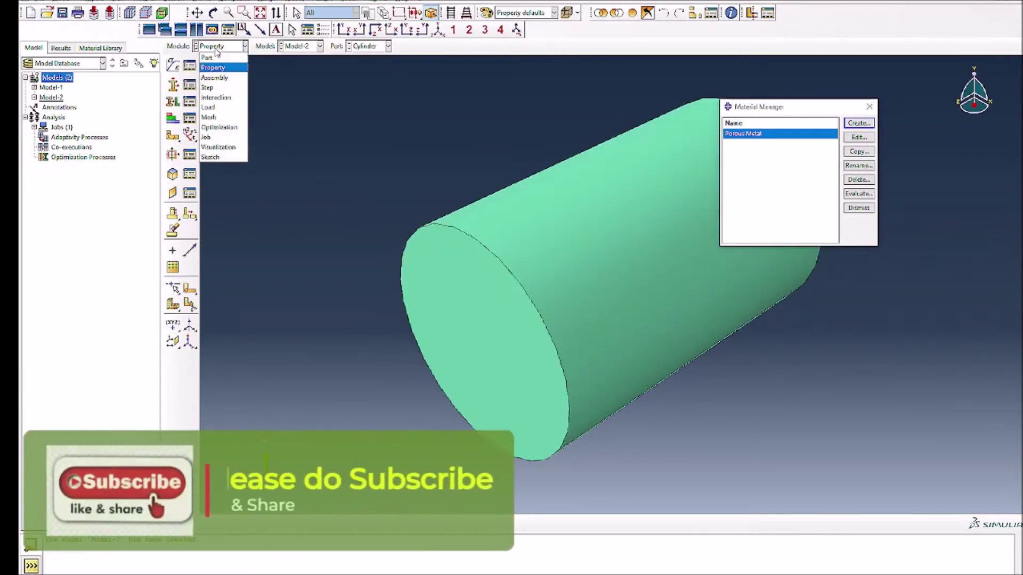
# Step: Create a dependent instance of the Cylinder part in the Assembly module
pyautogui.click(215, 78)
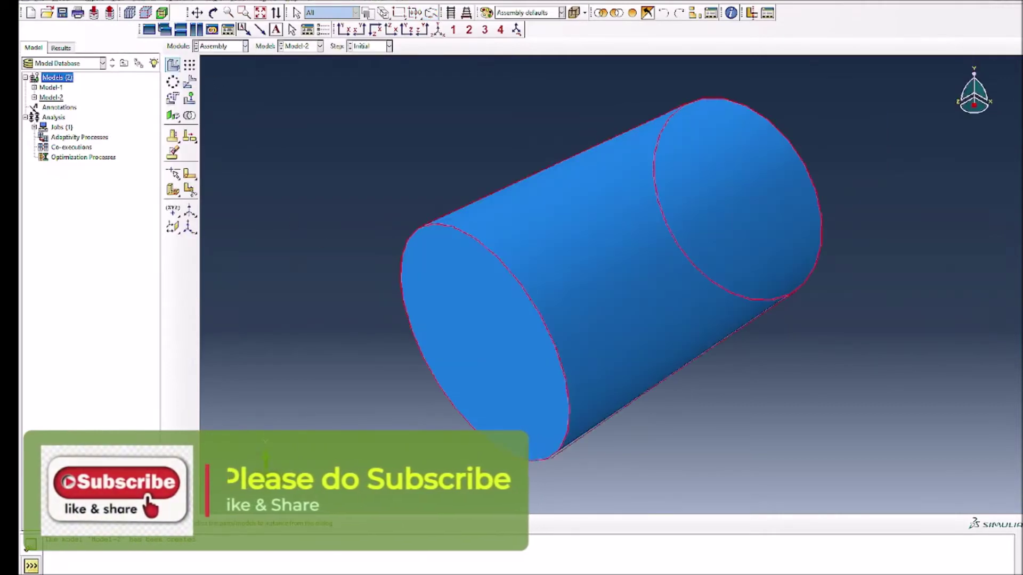
pyautogui.click(173, 64)
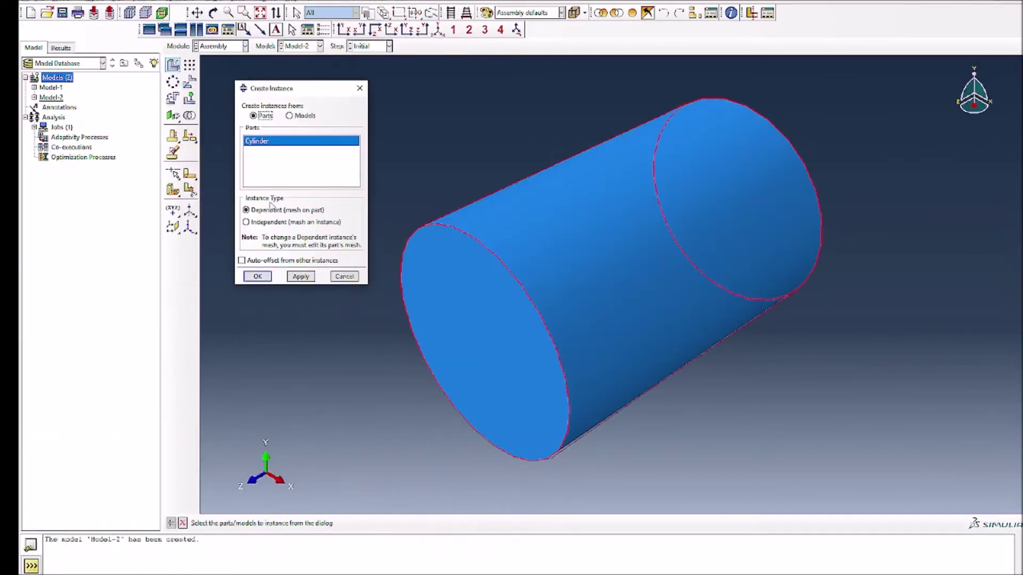
pyautogui.click(257, 276)
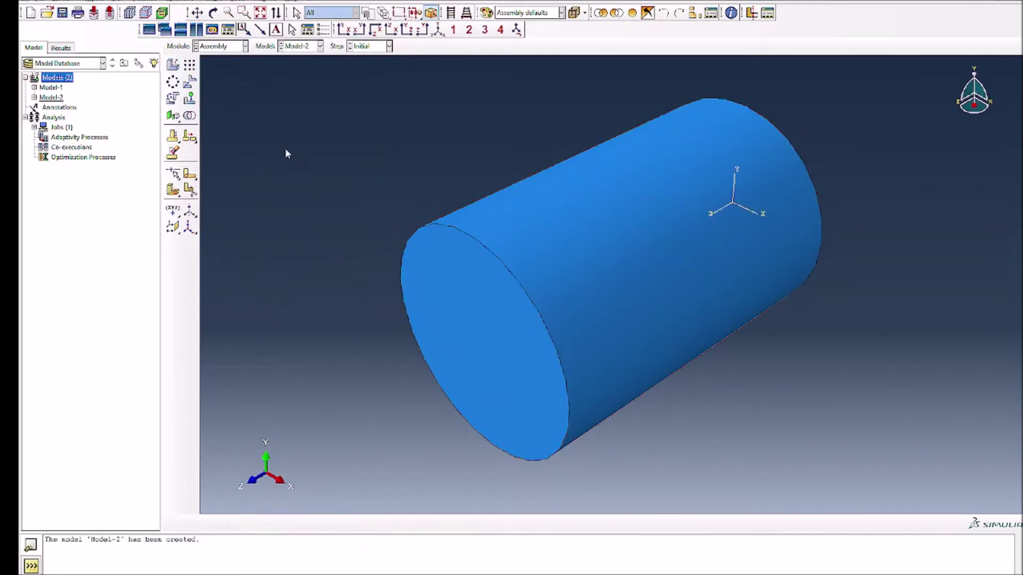
# Step: Create Static, General step Step-1 with Nlgeom turned on
pyautogui.click(216, 47)
pyautogui.click(213, 88)
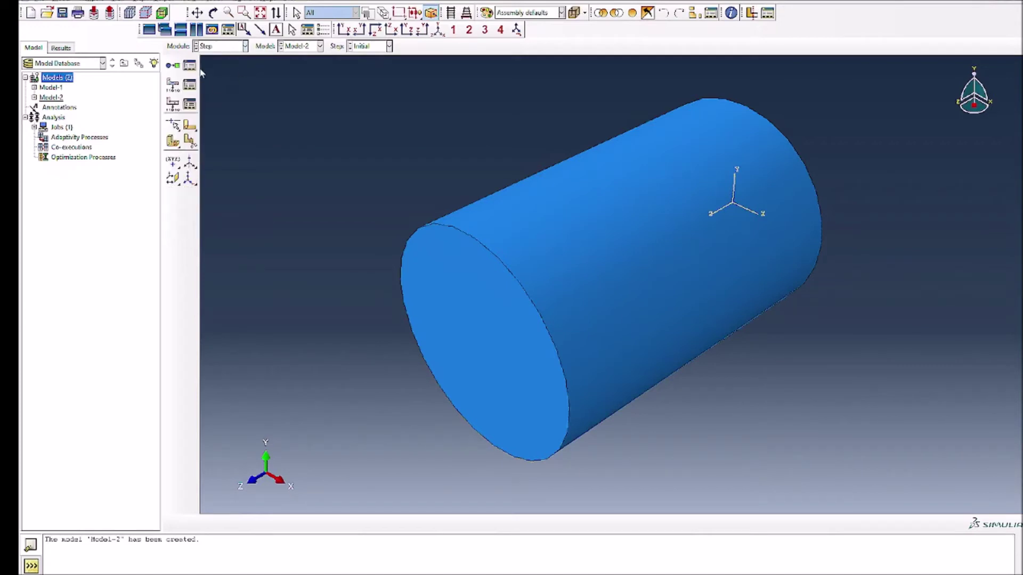
pyautogui.click(189, 65)
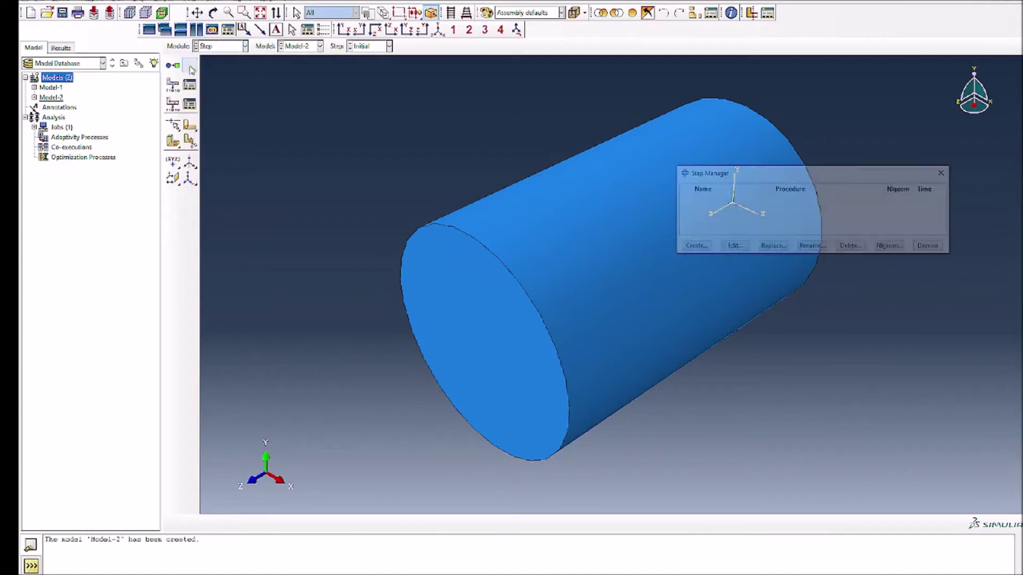
pyautogui.click(692, 247)
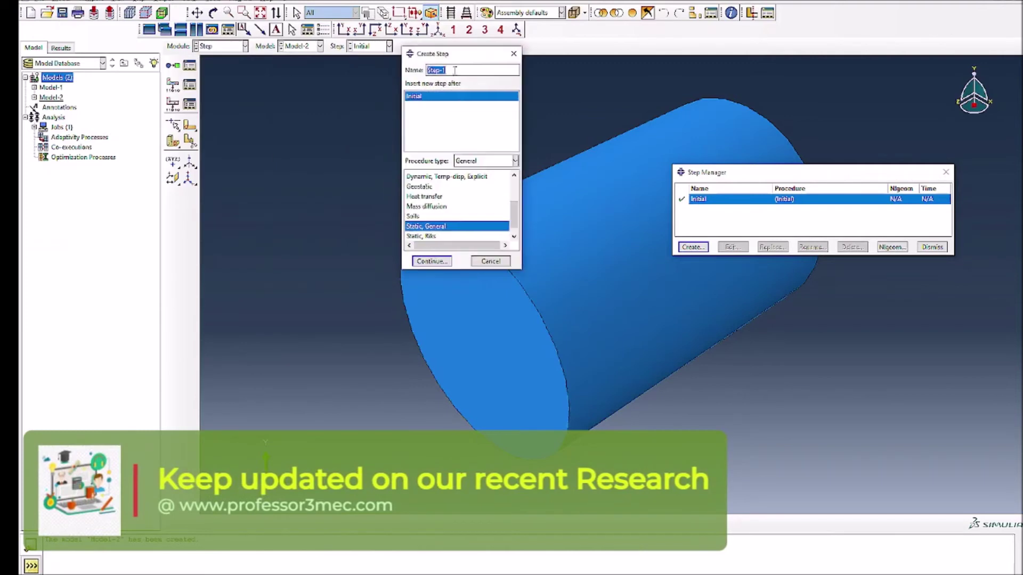
pyautogui.click(432, 261)
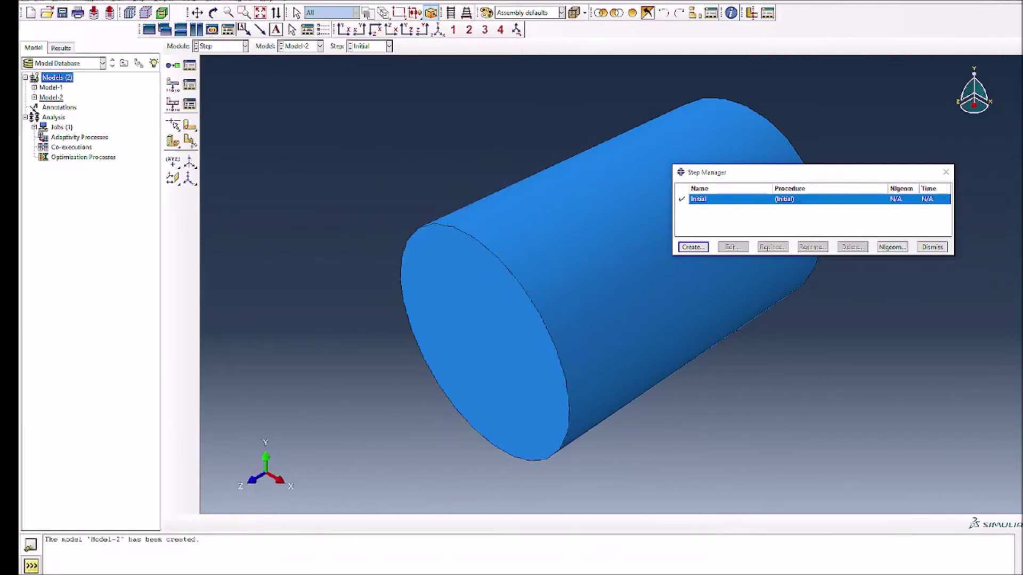
pyautogui.click(274, 163)
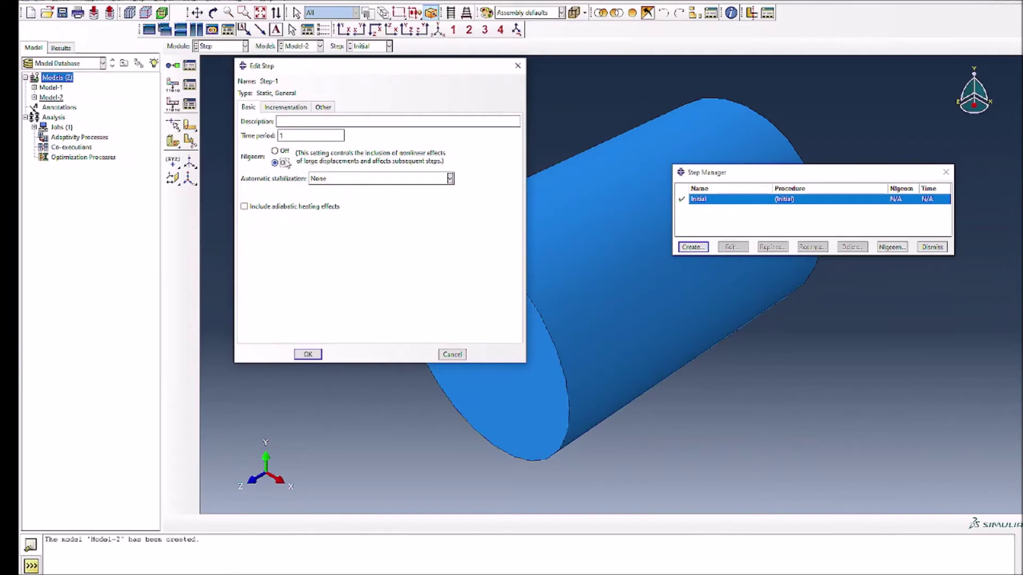
# Step: Set 10000 maximum increments with initial and maximum increment size 0.1
pyautogui.click(281, 108)
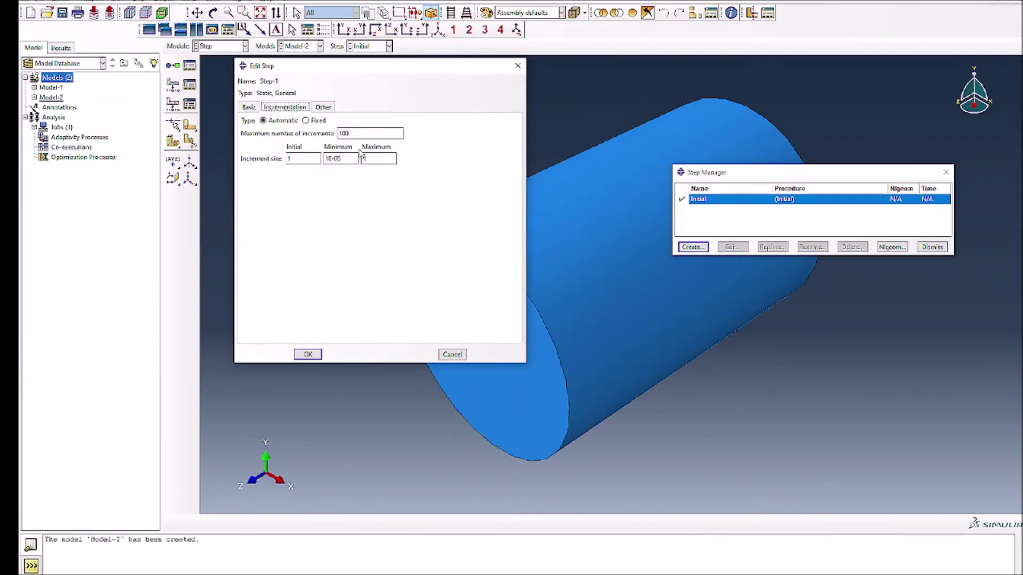
pyautogui.click(360, 133)
pyautogui.press('Tab')
pyautogui.write('0.1')
pyautogui.press('Tab')
pyautogui.press('Tab')
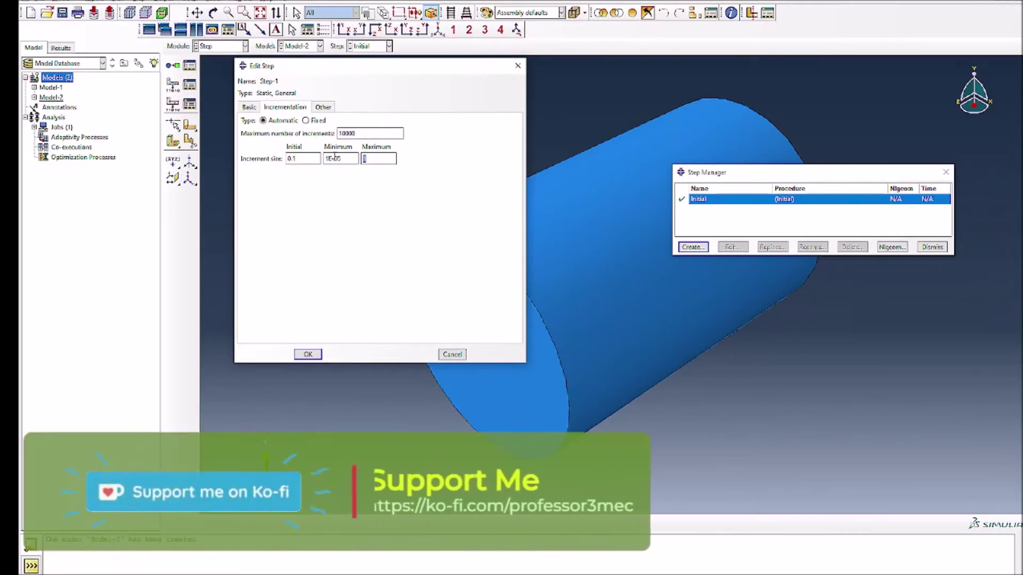
pyautogui.write('0.1')
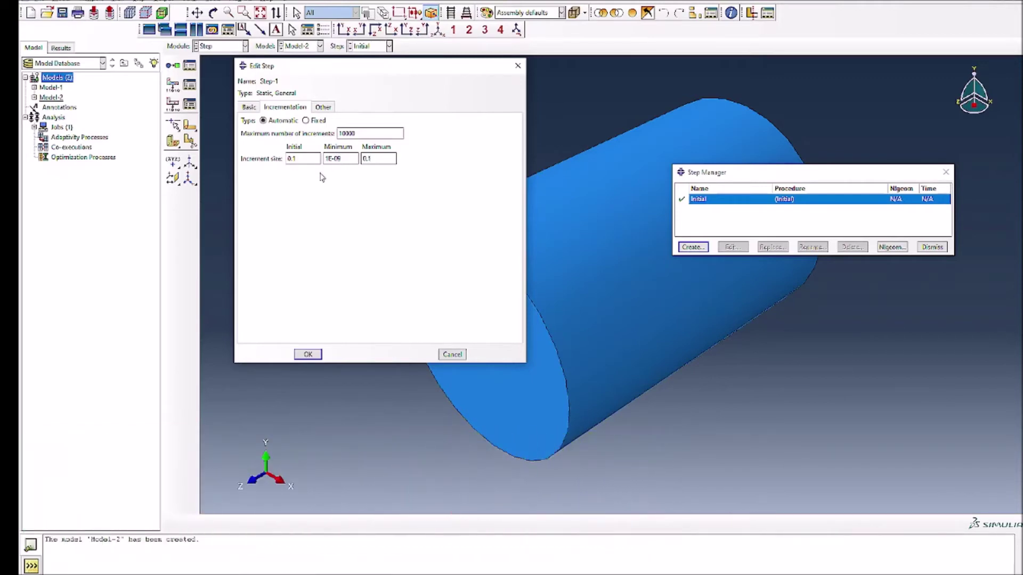
pyautogui.click(309, 353)
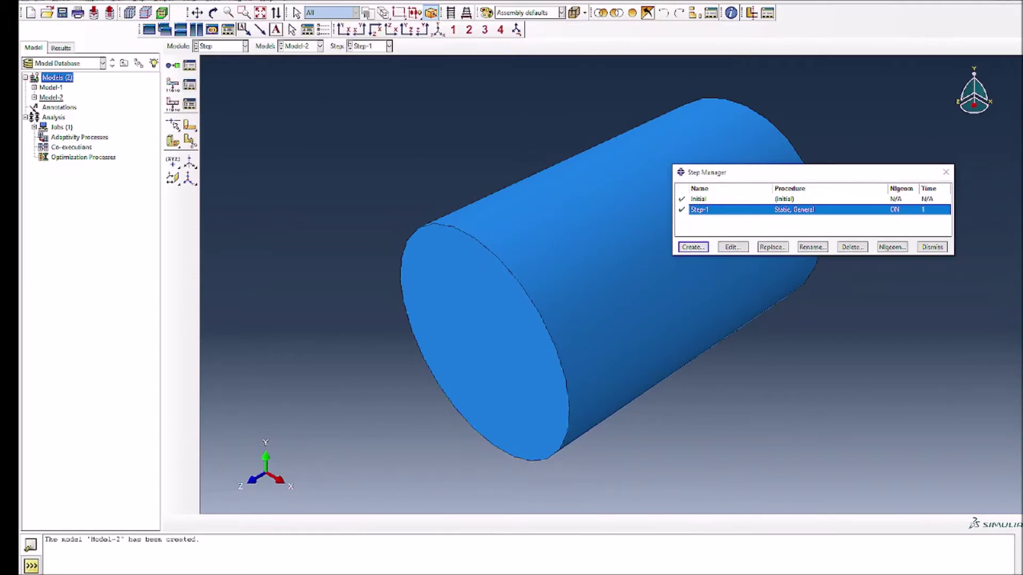
# Step: Edit F-Output-1 to also request RD relative density and VVF void volume fraction
pyautogui.click(189, 84)
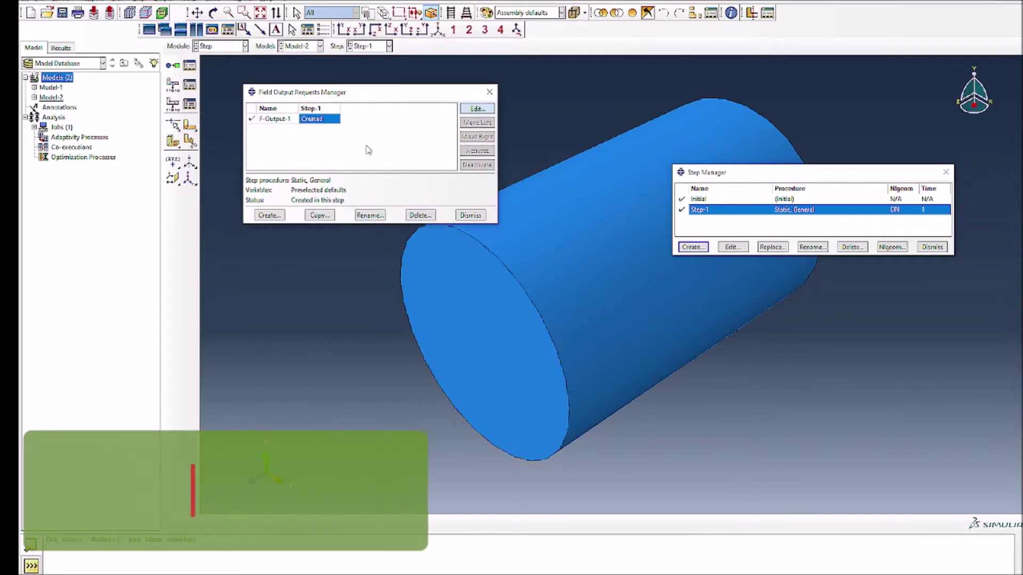
pyautogui.click(477, 109)
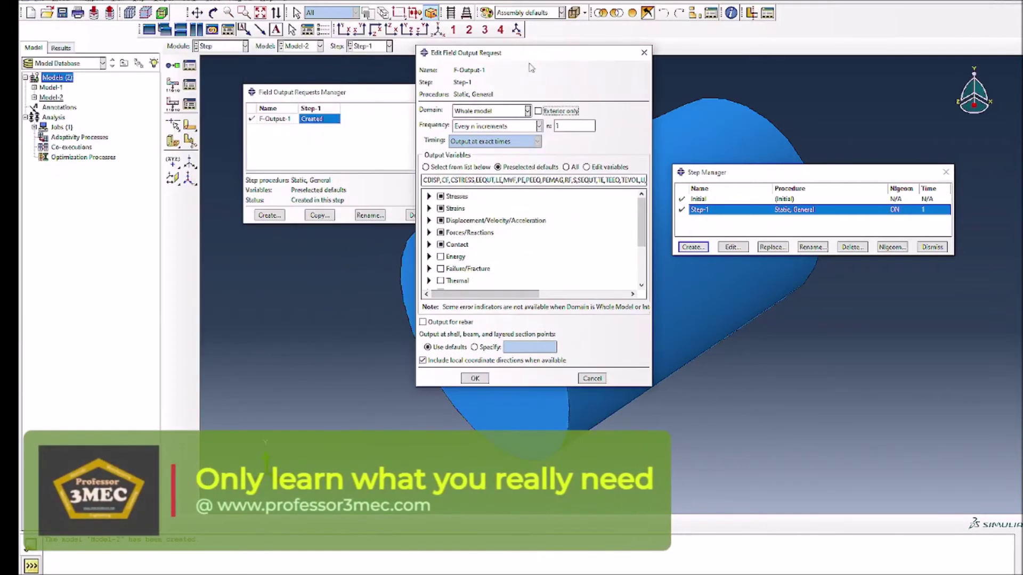
pyautogui.scroll(-2, 443, 250)
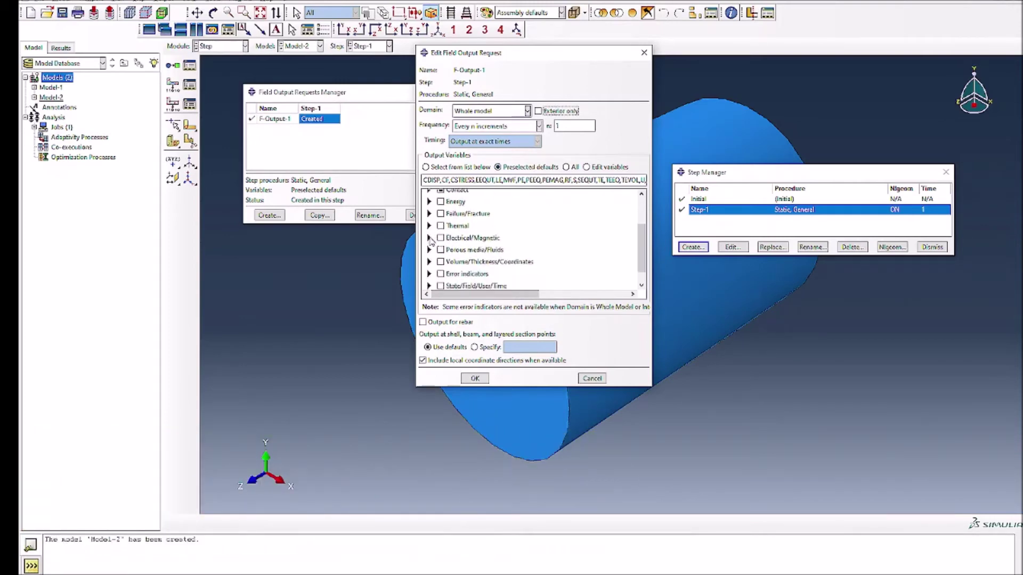
pyautogui.scroll(-2, 430, 241)
pyautogui.click(429, 242)
pyautogui.scroll(-2, 501, 261)
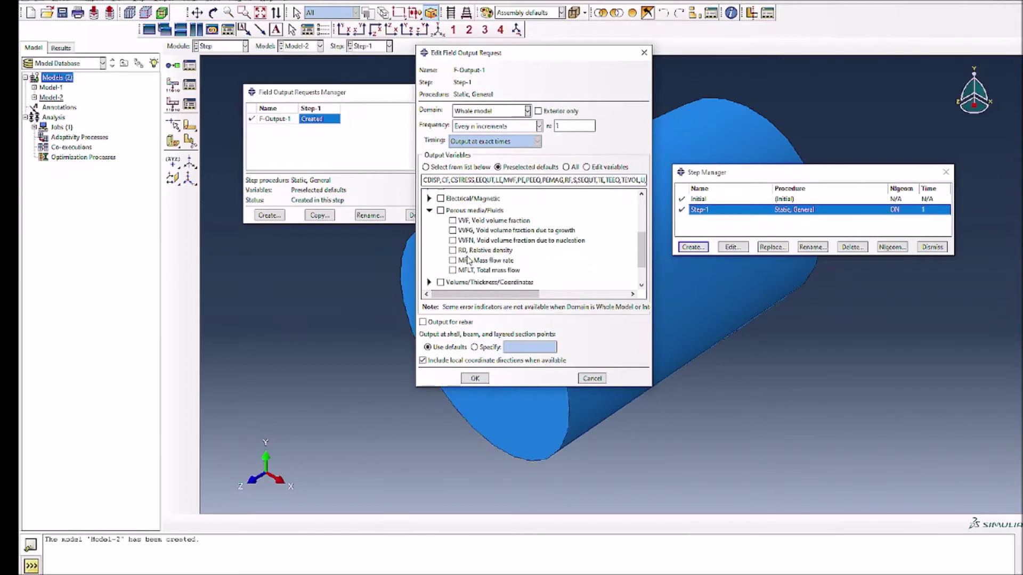
pyautogui.click(453, 250)
pyautogui.click(452, 220)
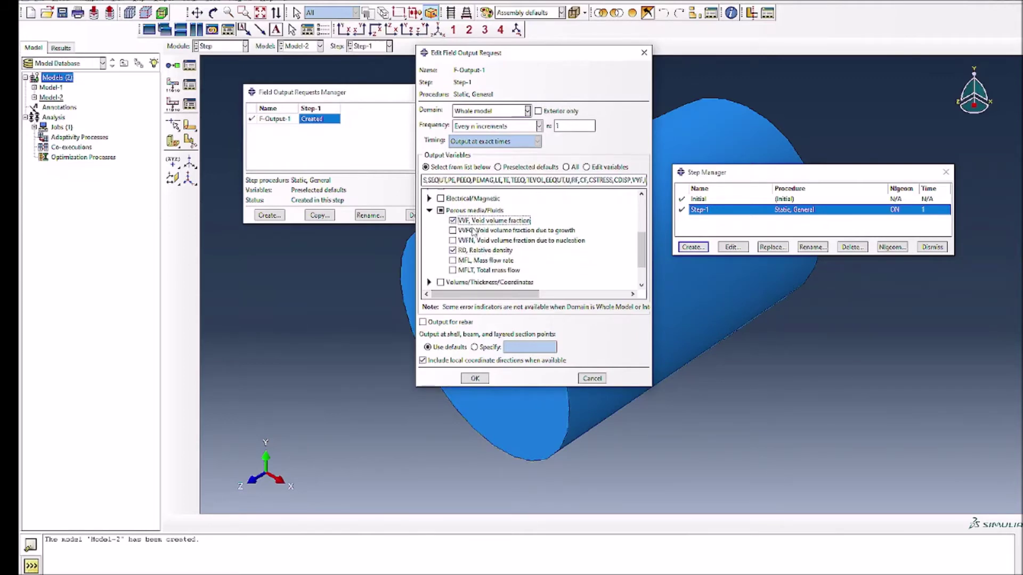
pyautogui.click(475, 378)
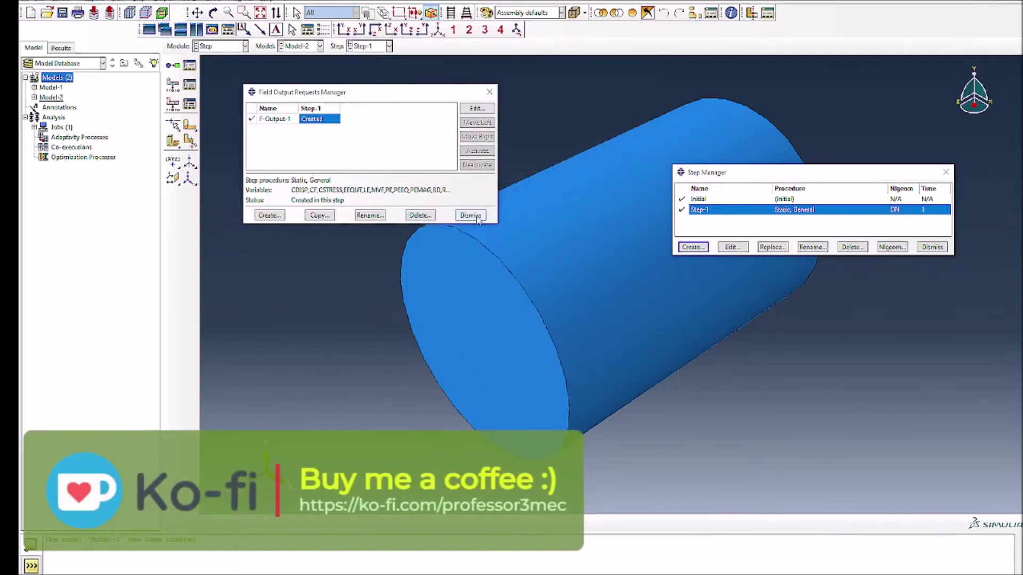
pyautogui.click(211, 45)
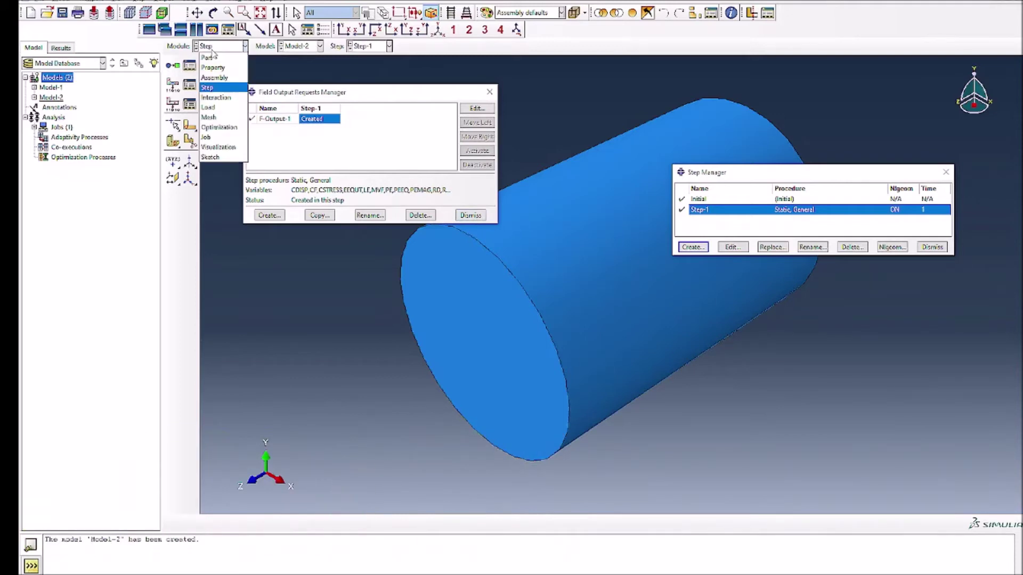
# Step: In the Load module, start a Displacement/Rotation boundary condition on the cylinder's end face
pyautogui.click(213, 98)
pyautogui.click(215, 46)
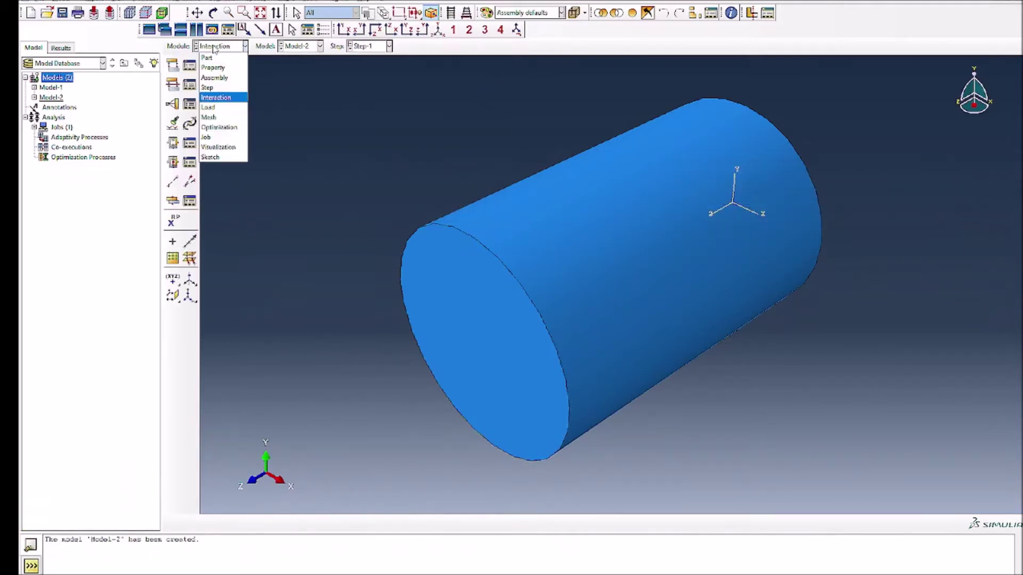
pyautogui.click(214, 108)
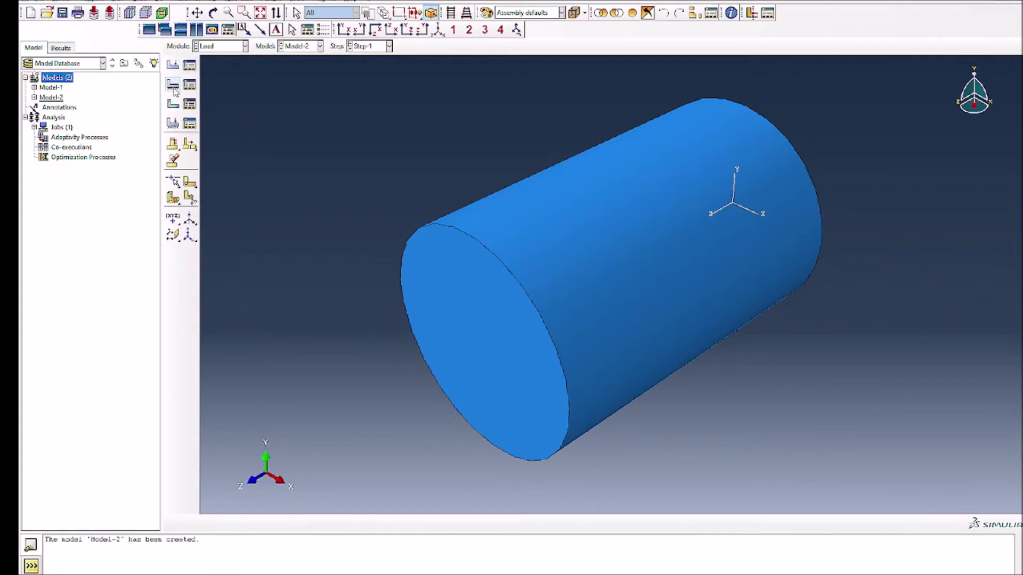
pyautogui.click(173, 84)
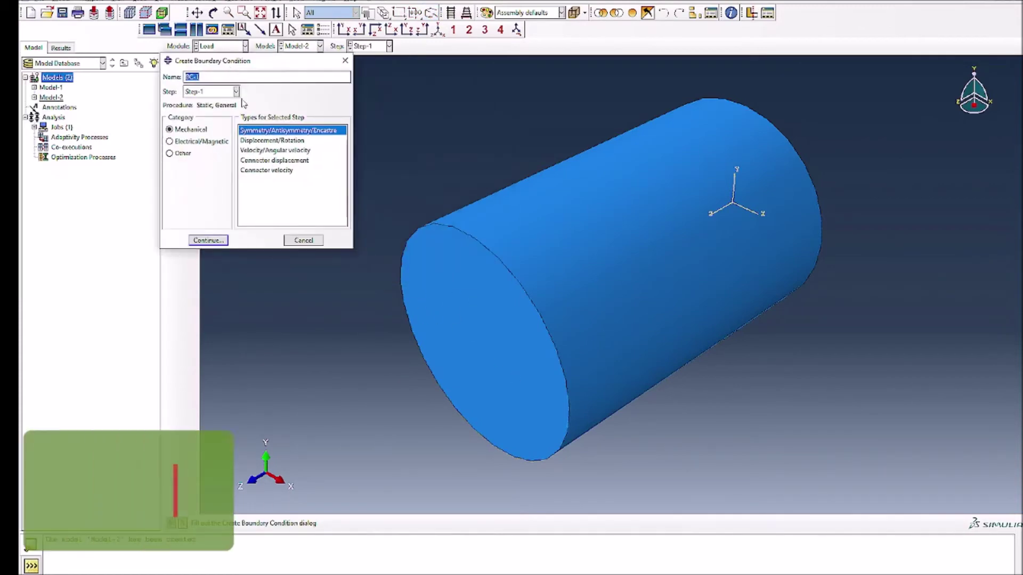
pyautogui.click(206, 240)
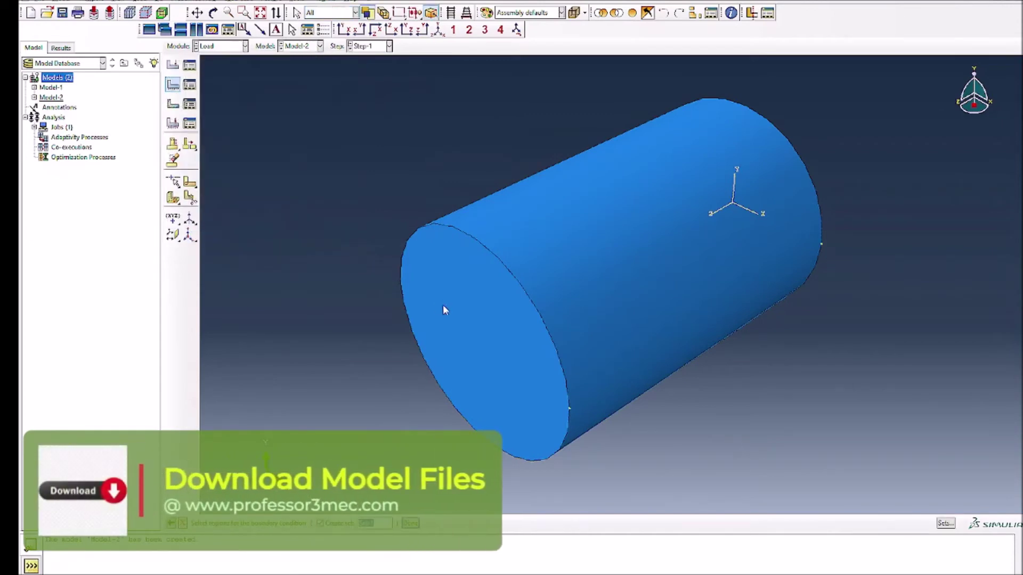
pyautogui.click(445, 308)
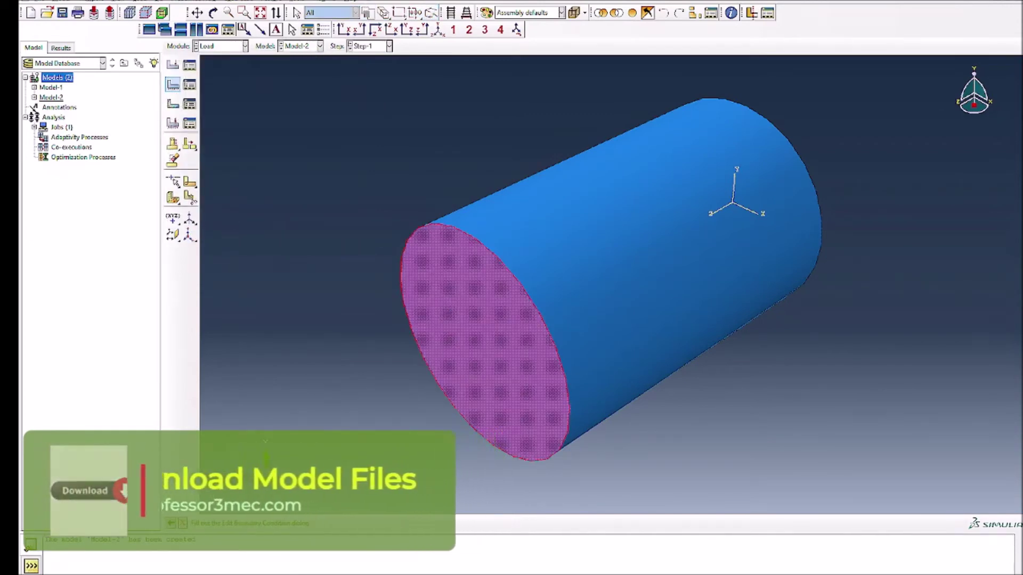
pyautogui.middleClick(323, 63)
# Step: Fix U1, U2 and U3 at 0 for BC-1, then rotate the cylinder upright
pyautogui.click(274, 156)
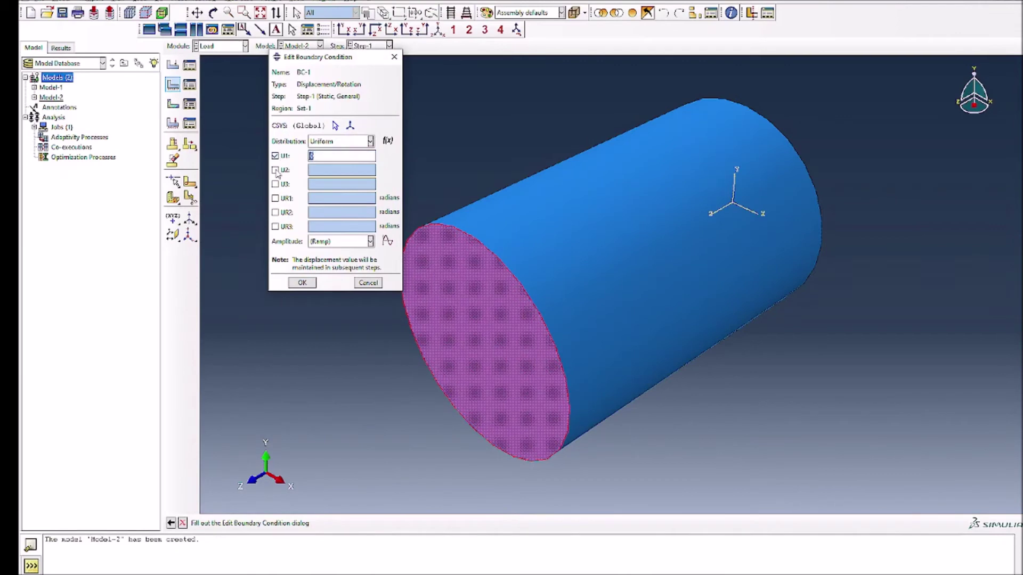
pyautogui.click(275, 170)
pyautogui.click(274, 184)
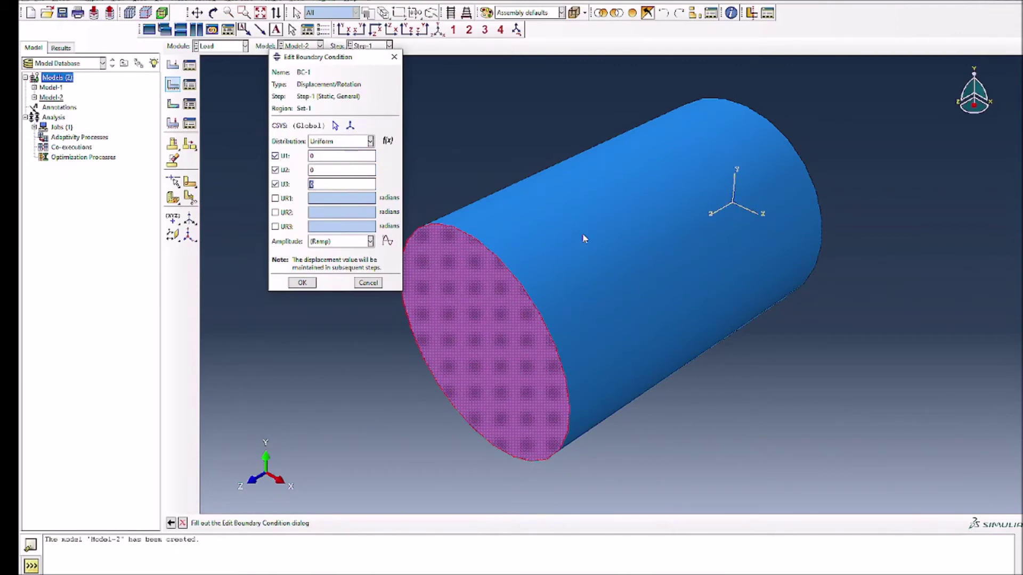
pyautogui.click(302, 282)
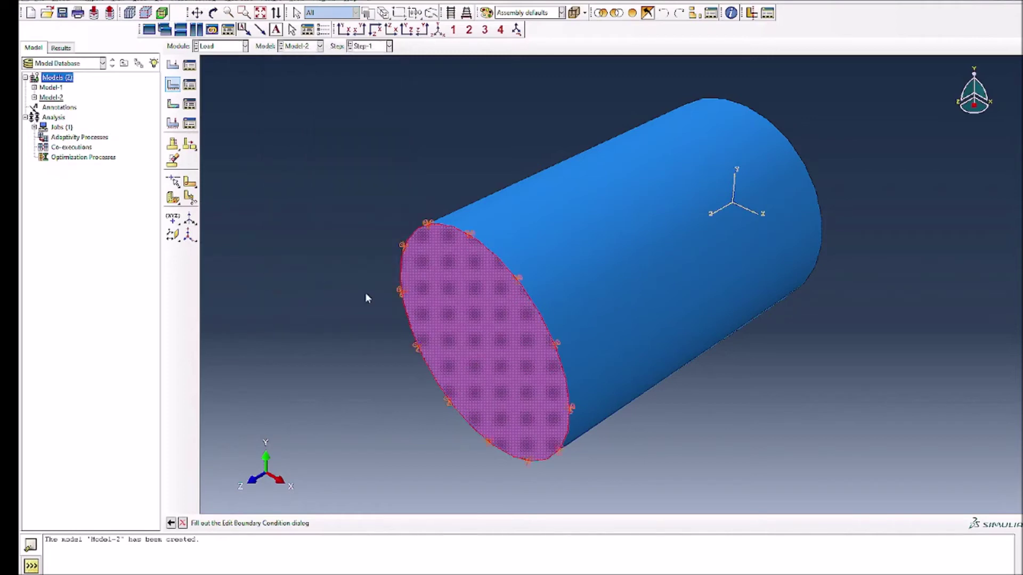
pyautogui.click(213, 13)
pyautogui.moveTo(716, 134); pyautogui.dragTo(534, 196)
# Step: Create displacement boundary condition BC-2 on the cylinder's top face with U3 = 1
pyautogui.click(172, 84)
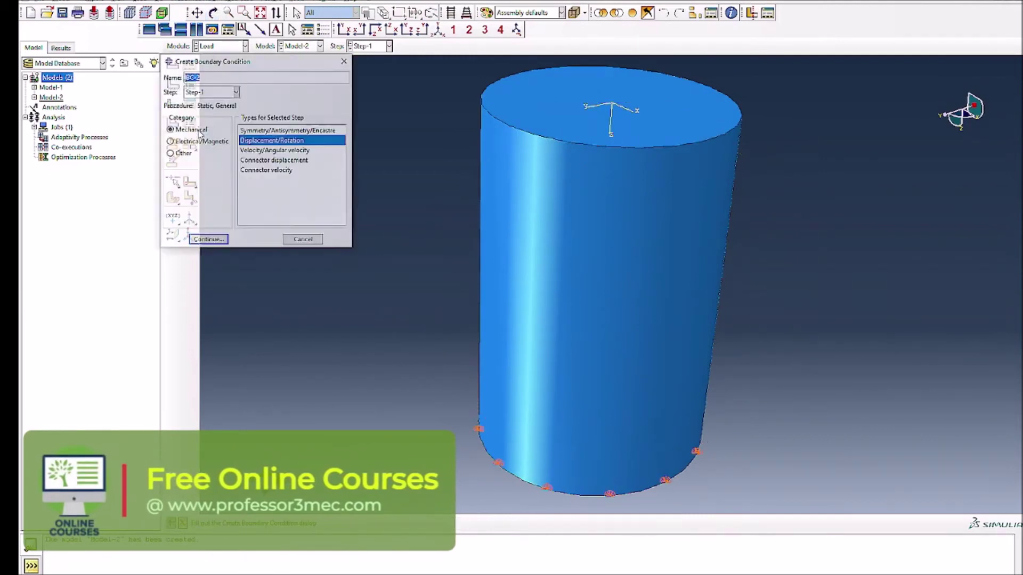
pyautogui.click(219, 241)
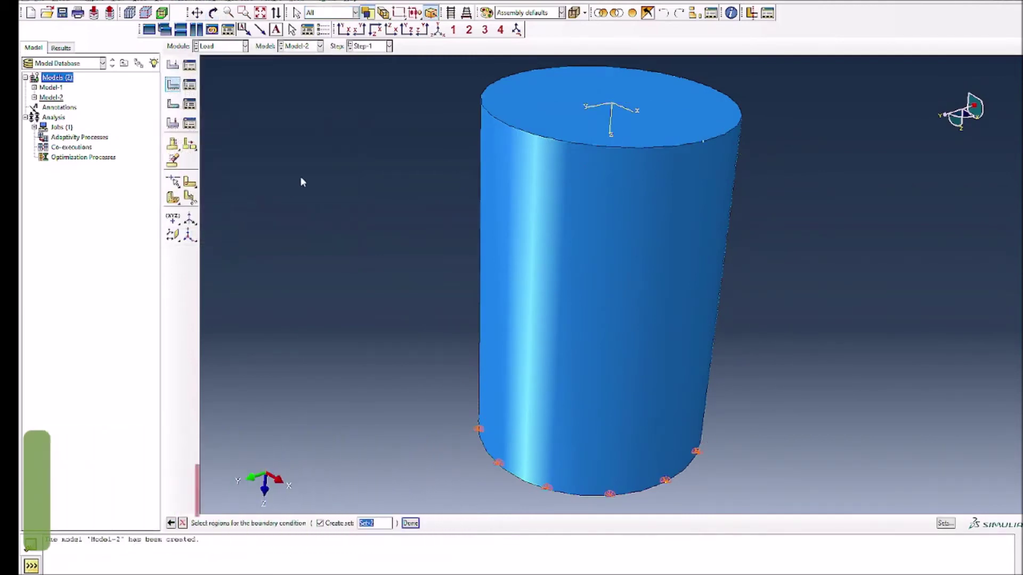
pyautogui.click(532, 110)
pyautogui.click(410, 523)
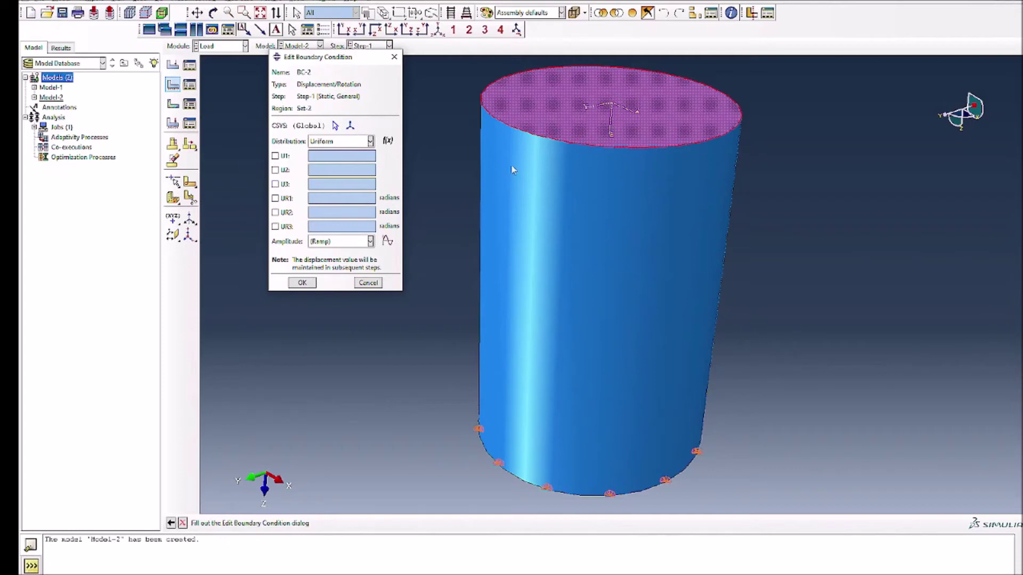
pyautogui.click(276, 184)
pyautogui.click(330, 185)
pyautogui.write('1')
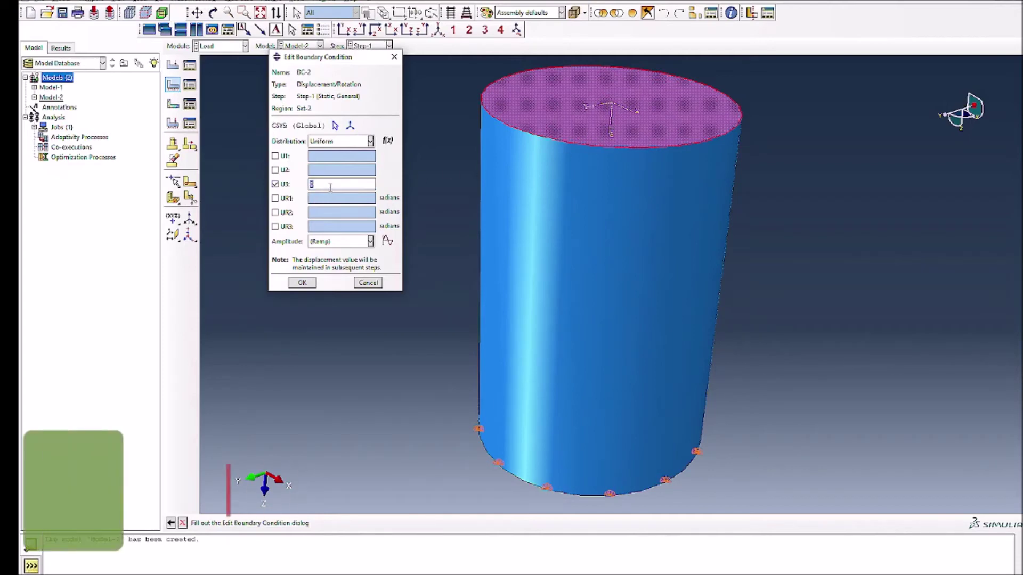
pyautogui.click(302, 282)
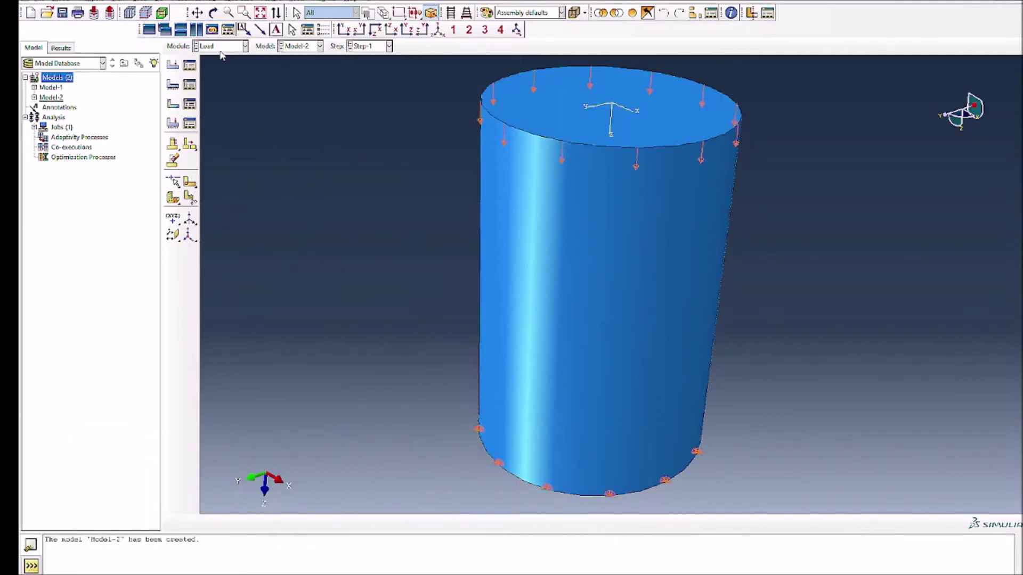
# Step: Create pressure load Load-1 on the cylinder's top surface
pyautogui.click(172, 65)
pyautogui.click(312, 165)
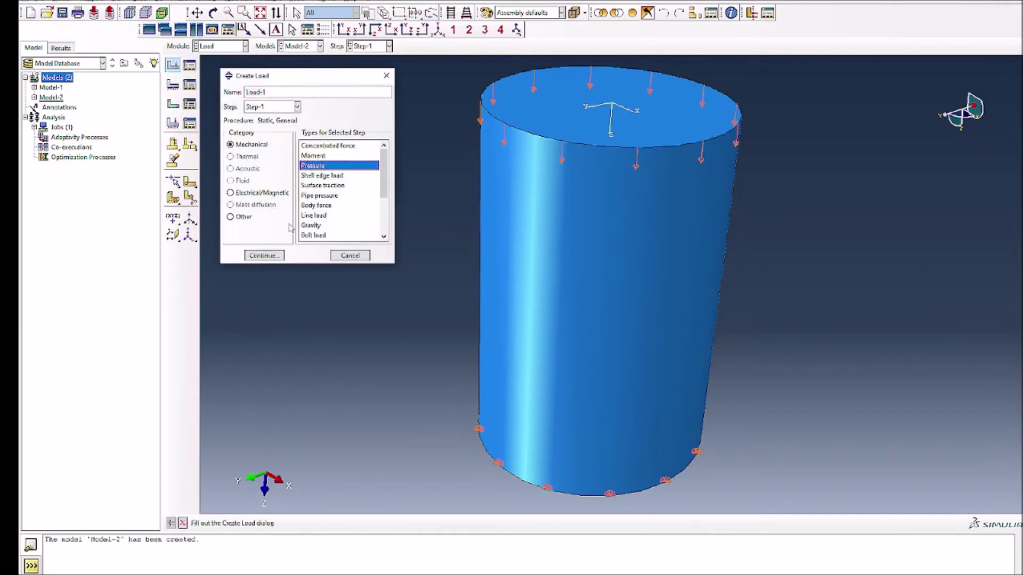
pyautogui.click(264, 256)
pyautogui.click(590, 116)
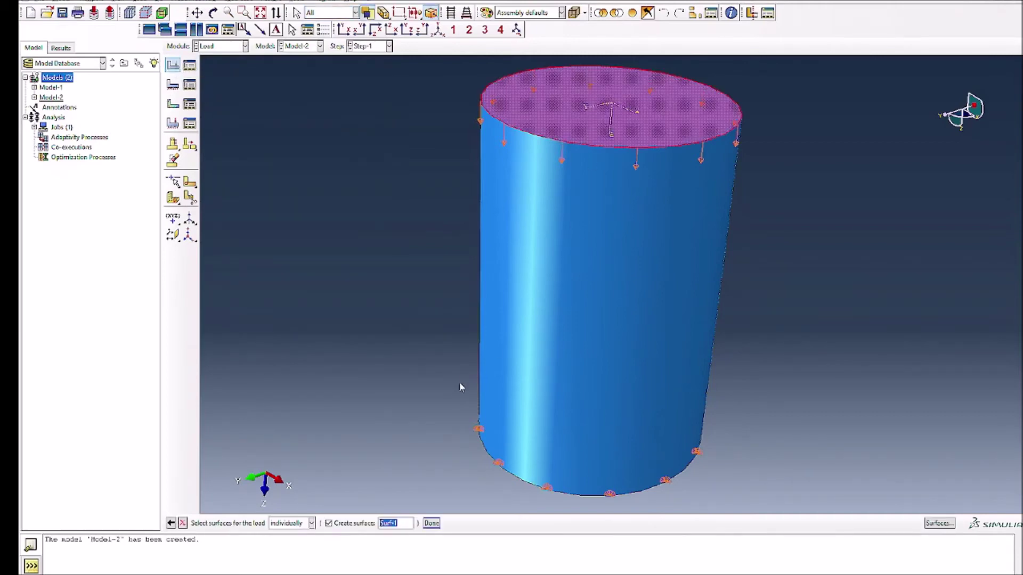
pyautogui.click(432, 523)
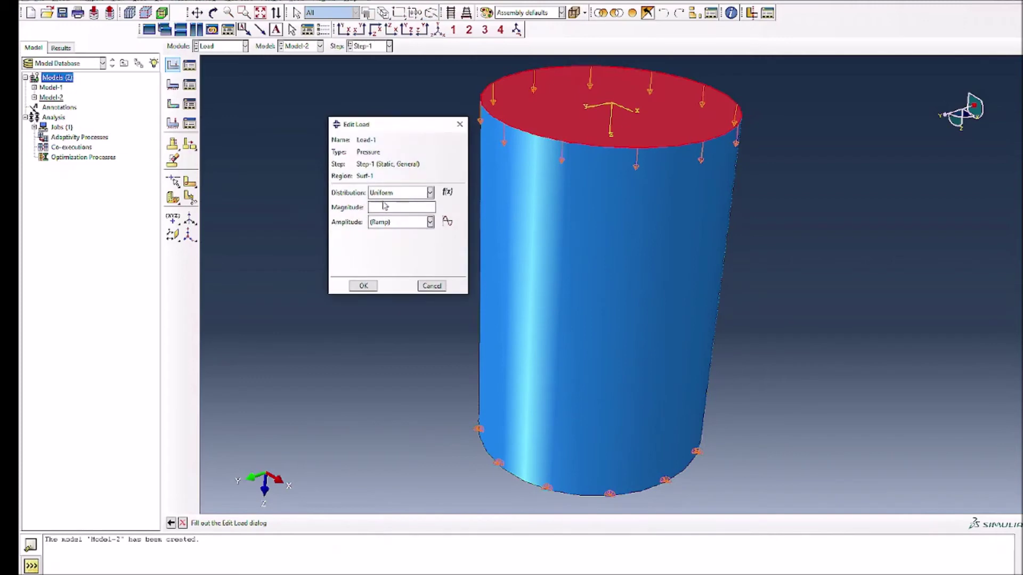
pyautogui.click(432, 287)
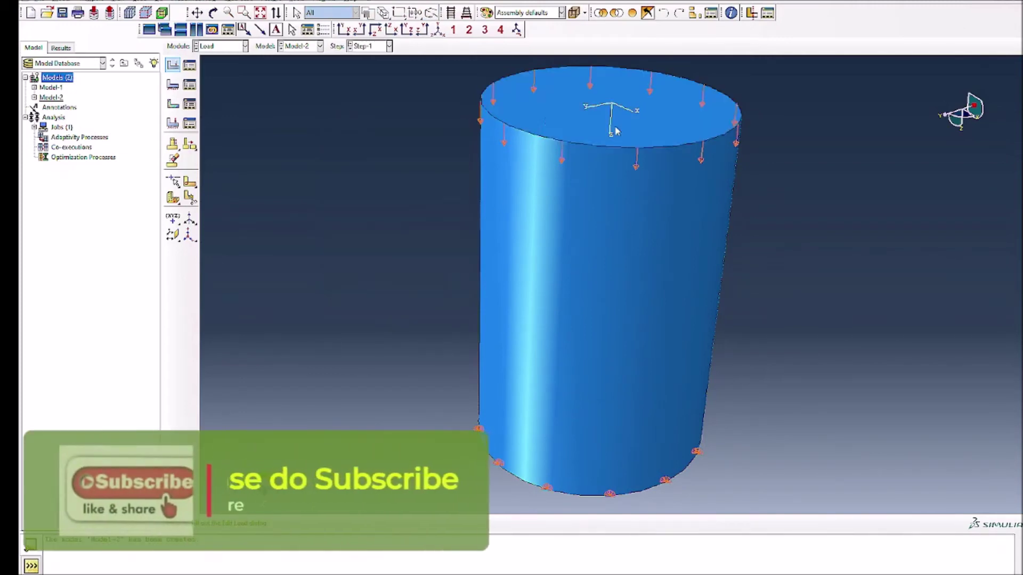
pyautogui.click(245, 47)
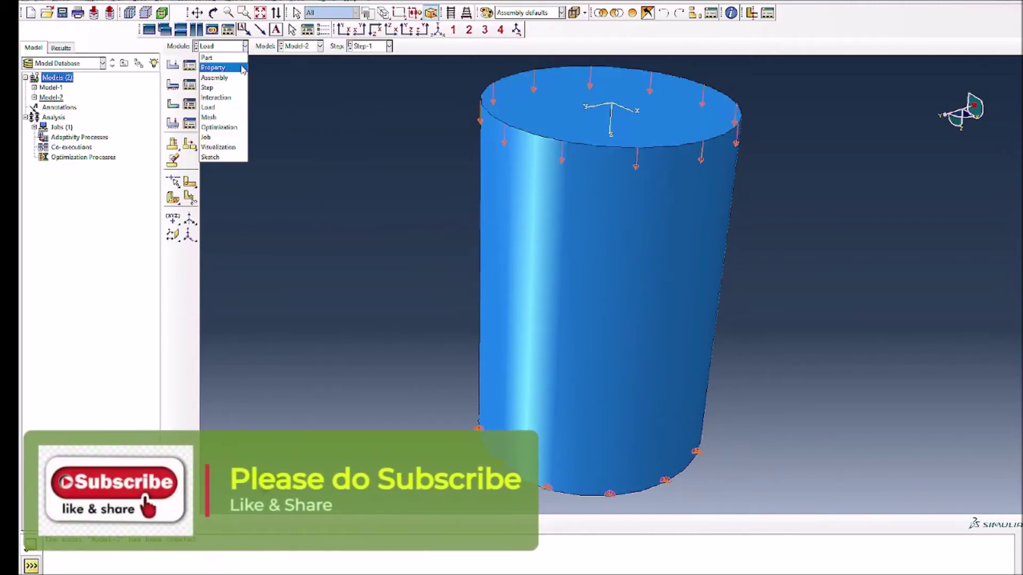
# Step: Seed the Cylinder part with the global size and mesh it into 572 hex elements
pyautogui.click(220, 117)
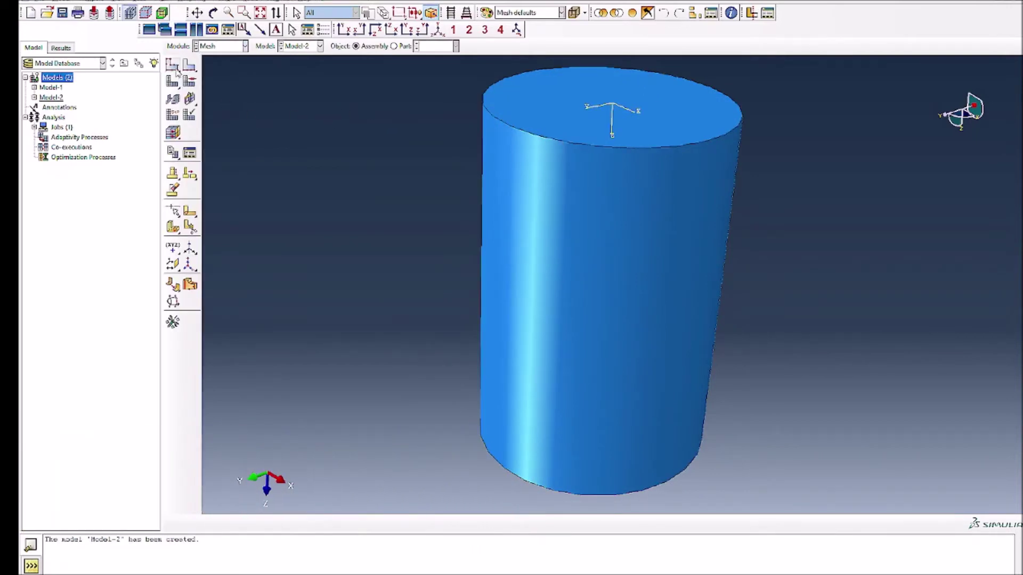
pyautogui.click(404, 47)
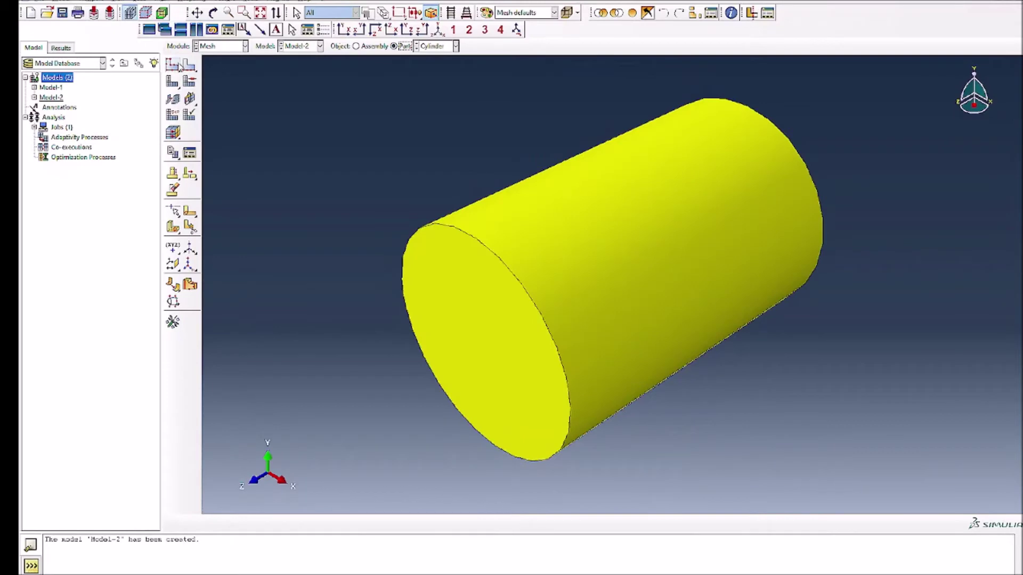
pyautogui.click(172, 65)
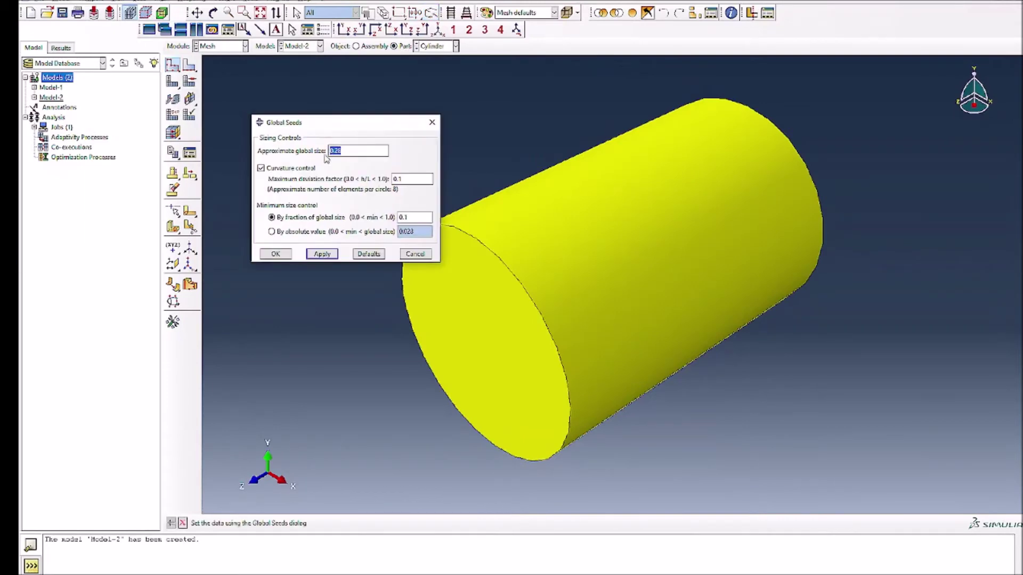
pyautogui.click(276, 253)
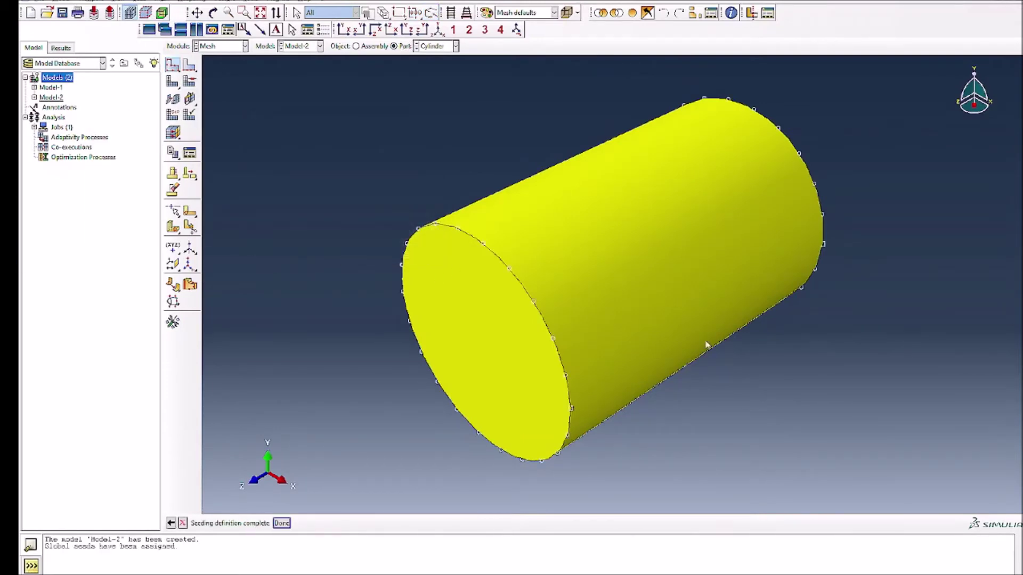
pyautogui.click(281, 523)
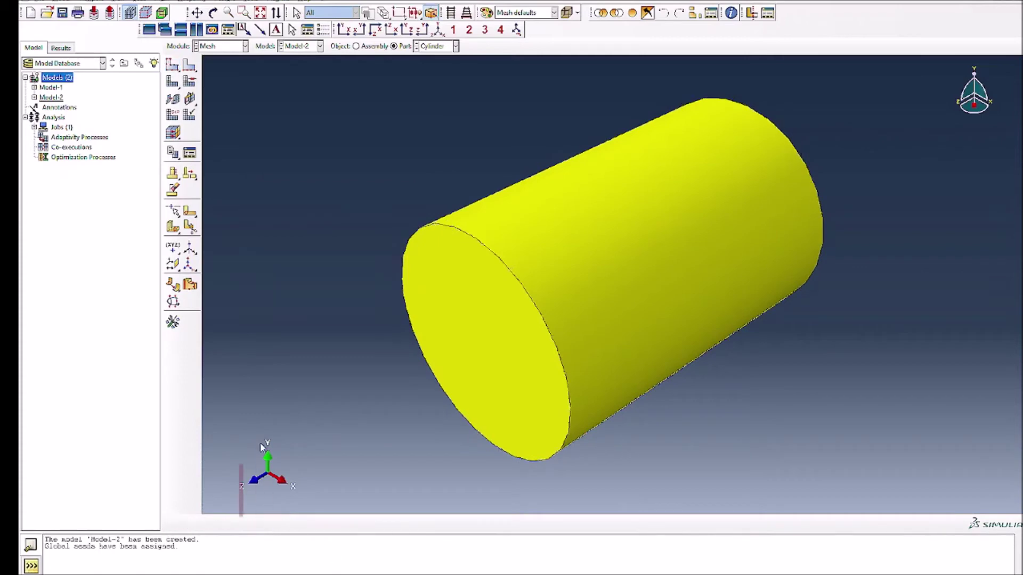
pyautogui.click(172, 81)
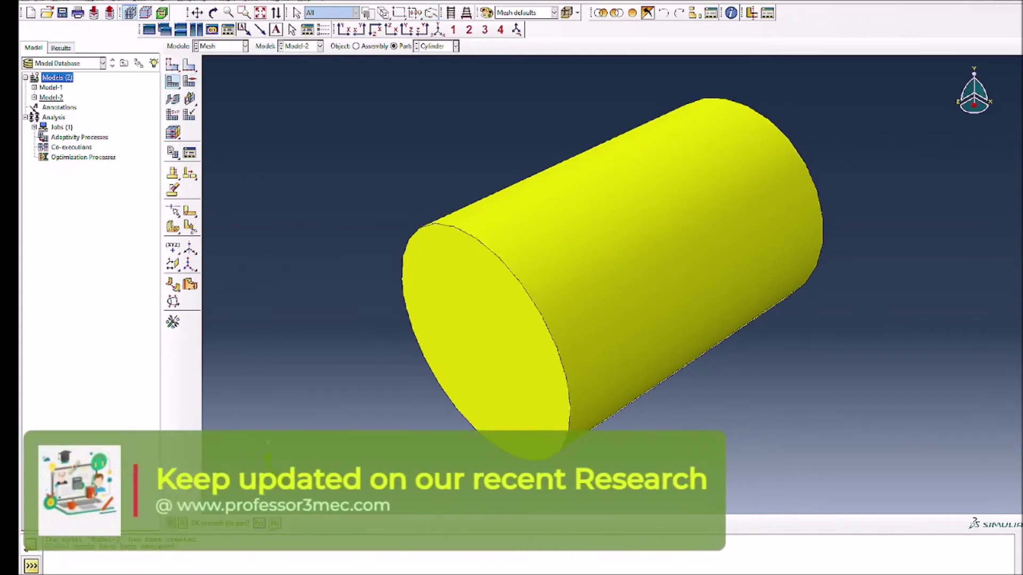
pyautogui.click(259, 523)
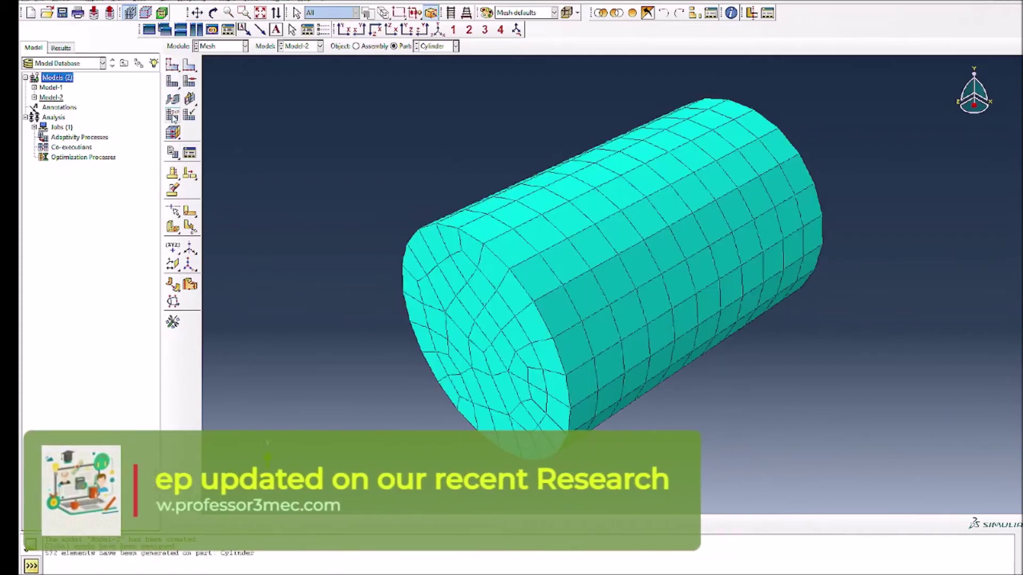
# Step: Select the whole cylinder for element type assignment to show its C3D8R settings
pyautogui.click(172, 114)
pyautogui.moveTo(436, 164); pyautogui.dragTo(849, 416)
pyautogui.click(341, 524)
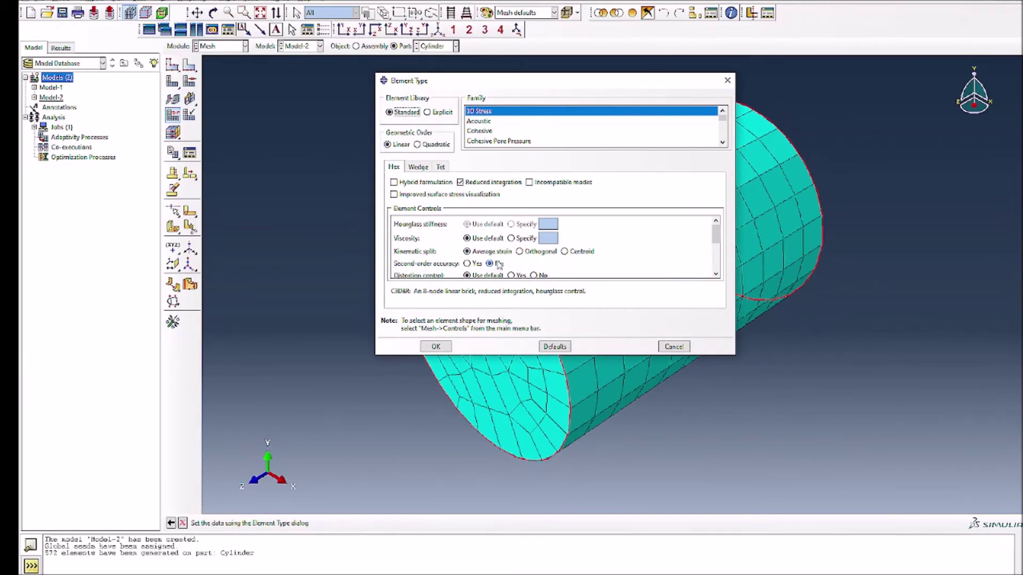
# Step: Set Element deletion to Yes for the cylinder's C3D8R elements
pyautogui.scroll(-3, 499, 264)
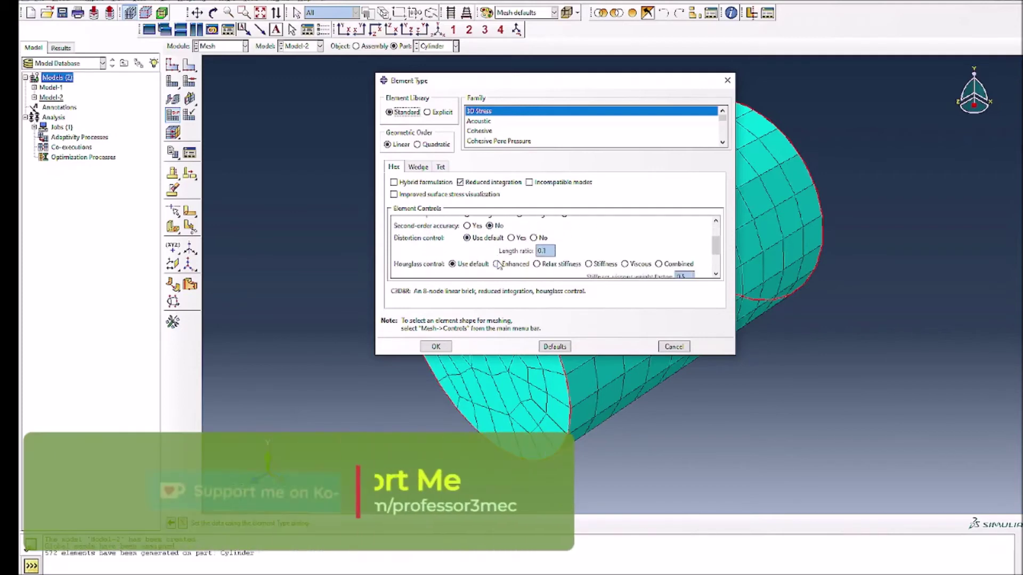
pyautogui.scroll(-3, 498, 261)
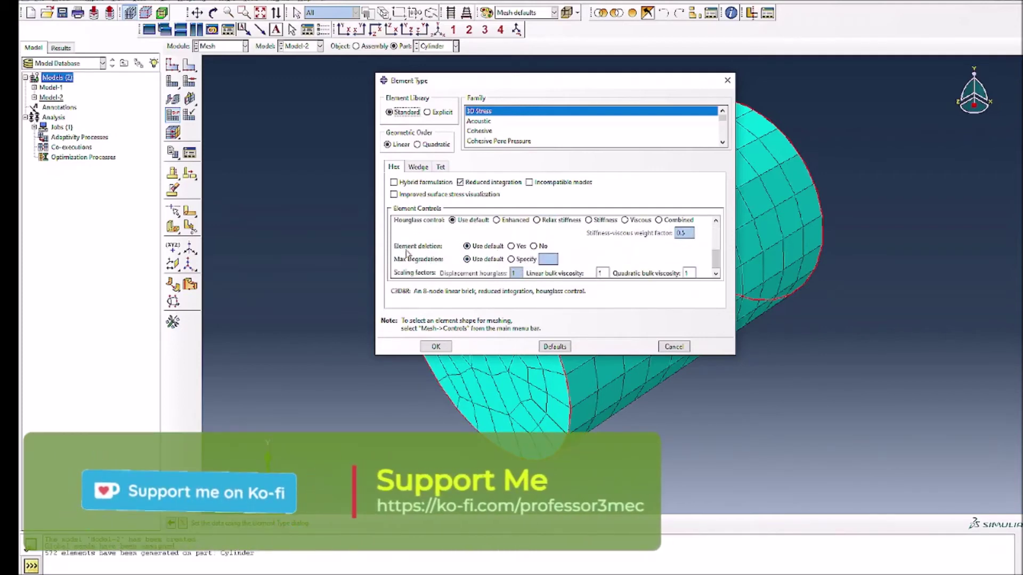
pyautogui.click(512, 246)
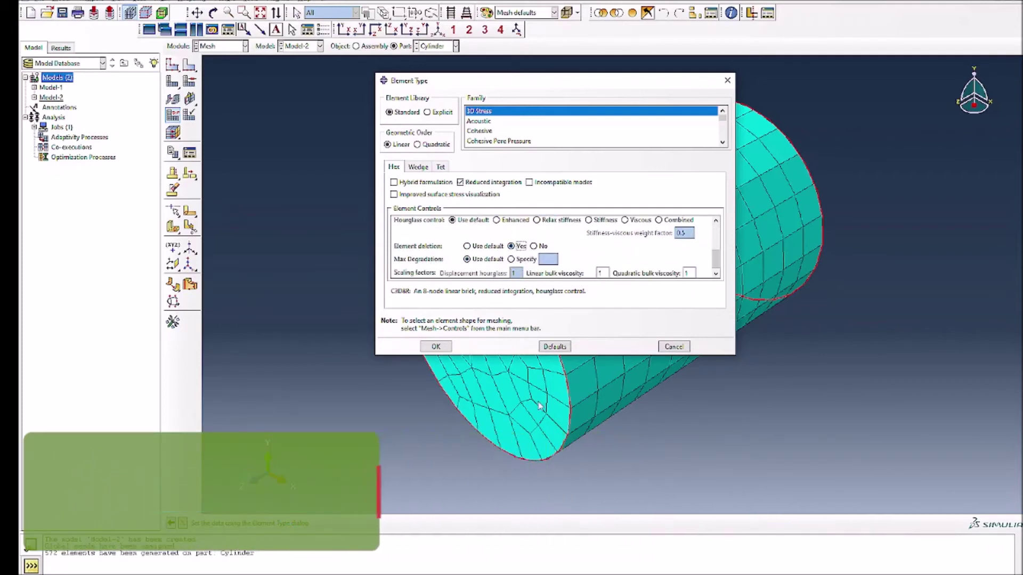
pyautogui.click(436, 347)
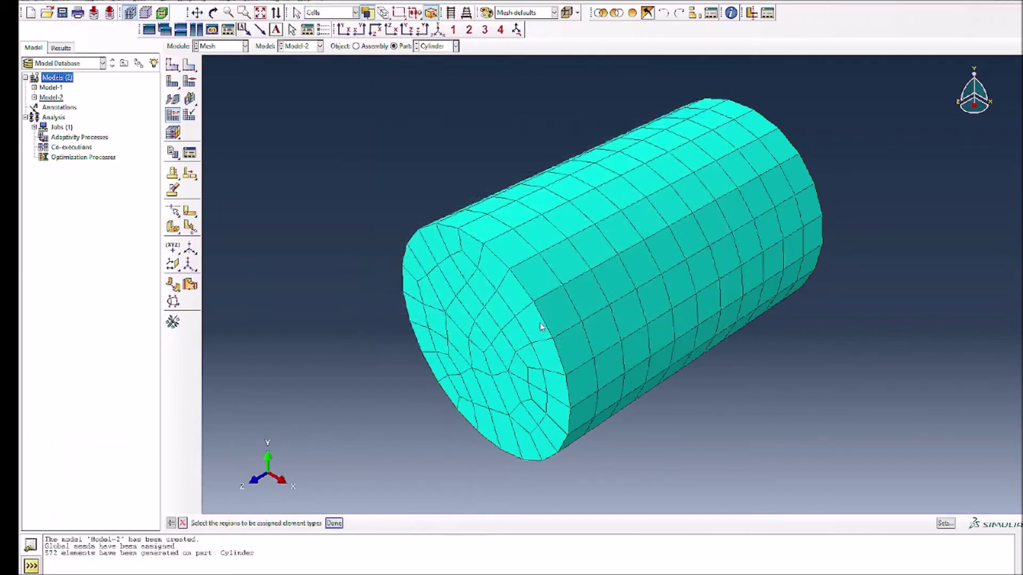
pyautogui.click(245, 46)
# Step: Create job Porous_metal_compression for Model-2 and show it in the Job Manager
pyautogui.click(216, 133)
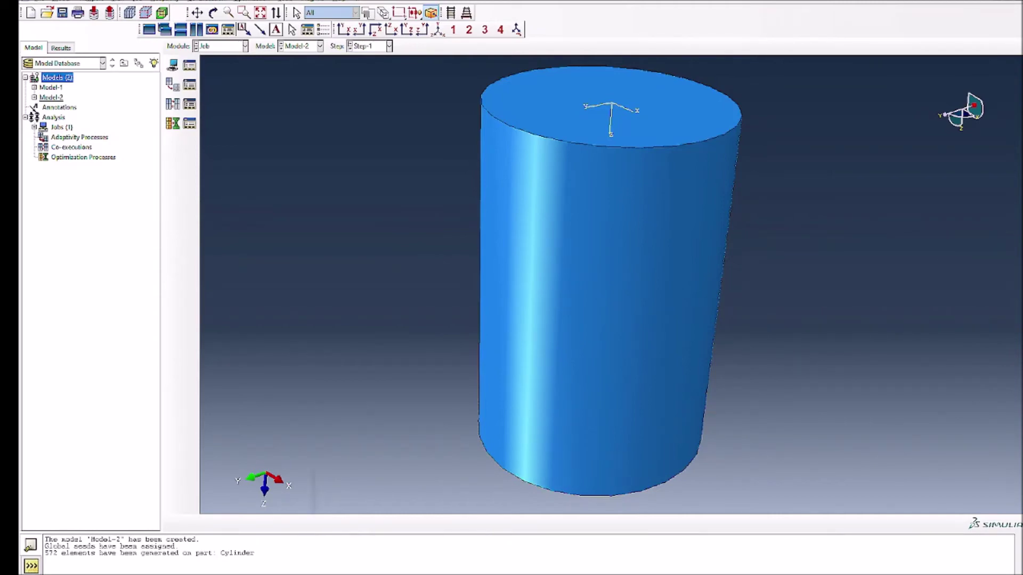
pyautogui.doubleClick(57, 127)
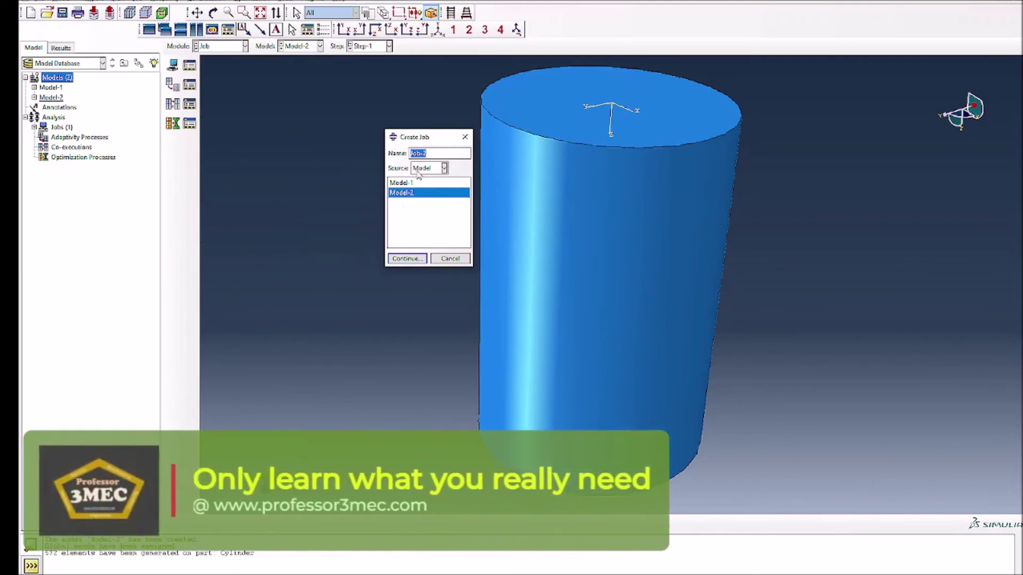
pyautogui.write('Porous')
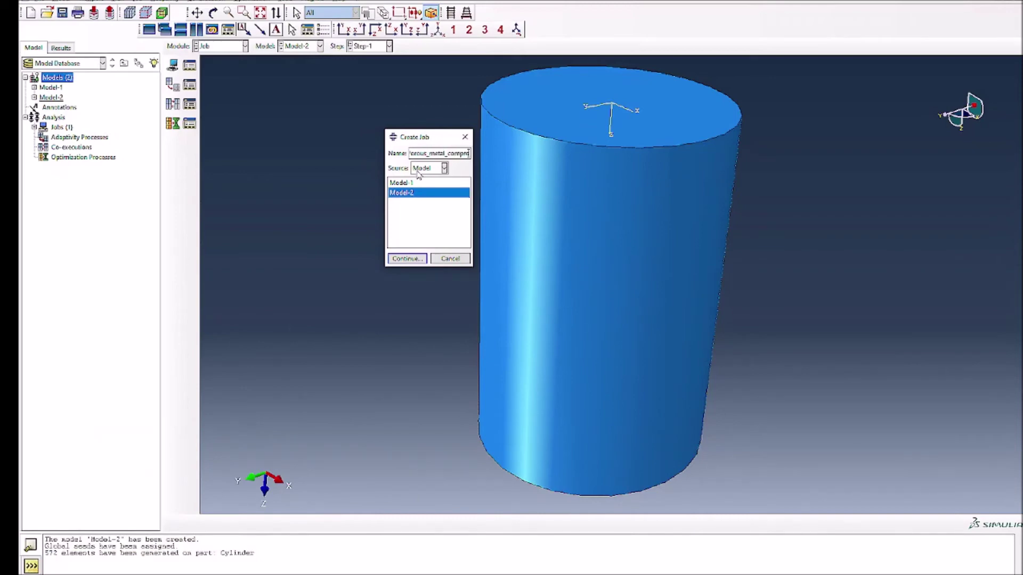
pyautogui.click(406, 259)
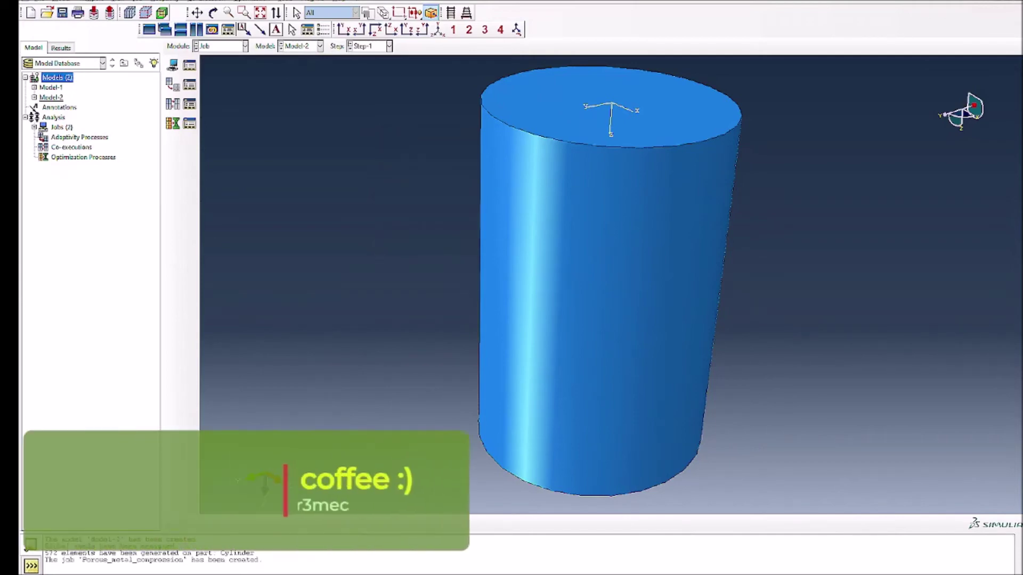
pyautogui.moveTo(417, 126); pyautogui.dragTo(423, 110)
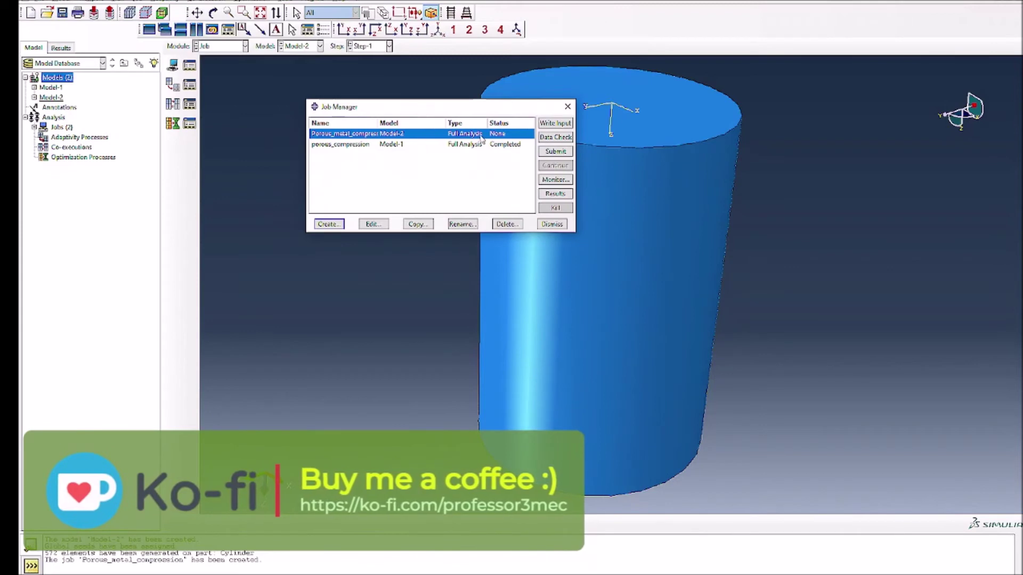
# Step: Submit the Porous_metal_compression job from the Job Manager
pyautogui.click(555, 151)
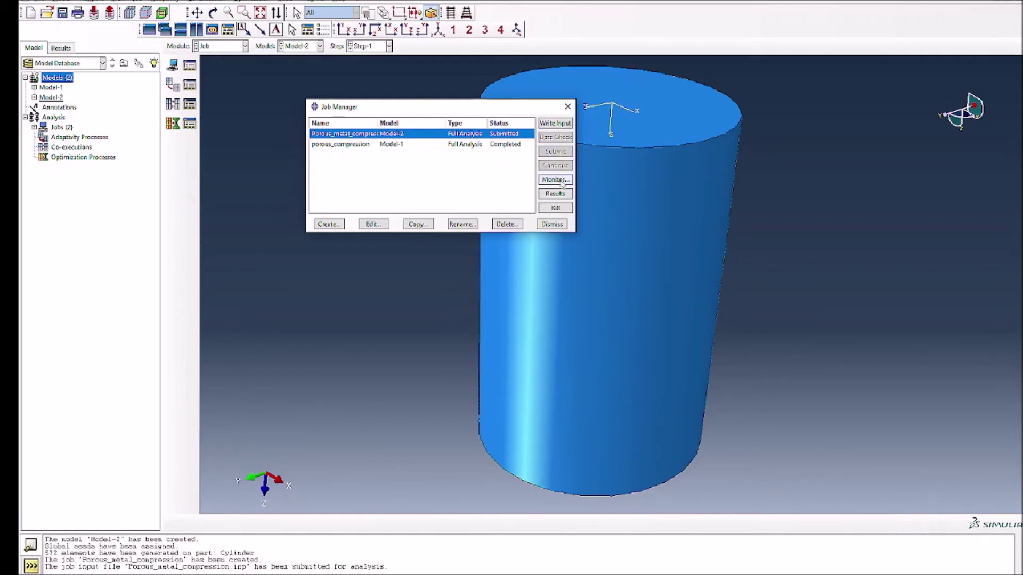
# Step: Monitor the job to completion, review its C3D8R excessive-distortion warnings, and open the results
pyautogui.click(555, 180)
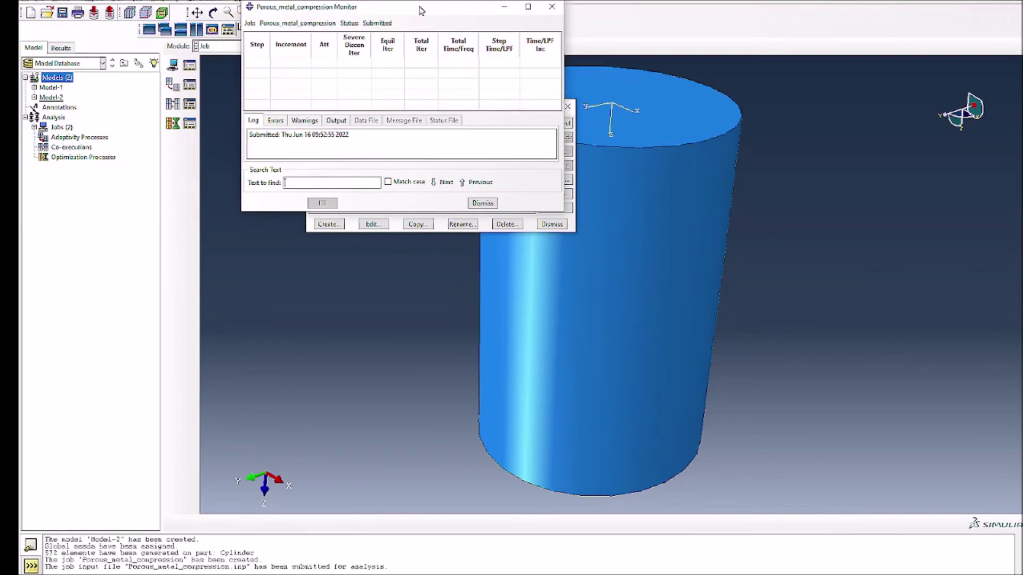
pyautogui.moveTo(381, 213); pyautogui.dragTo(381, 394)
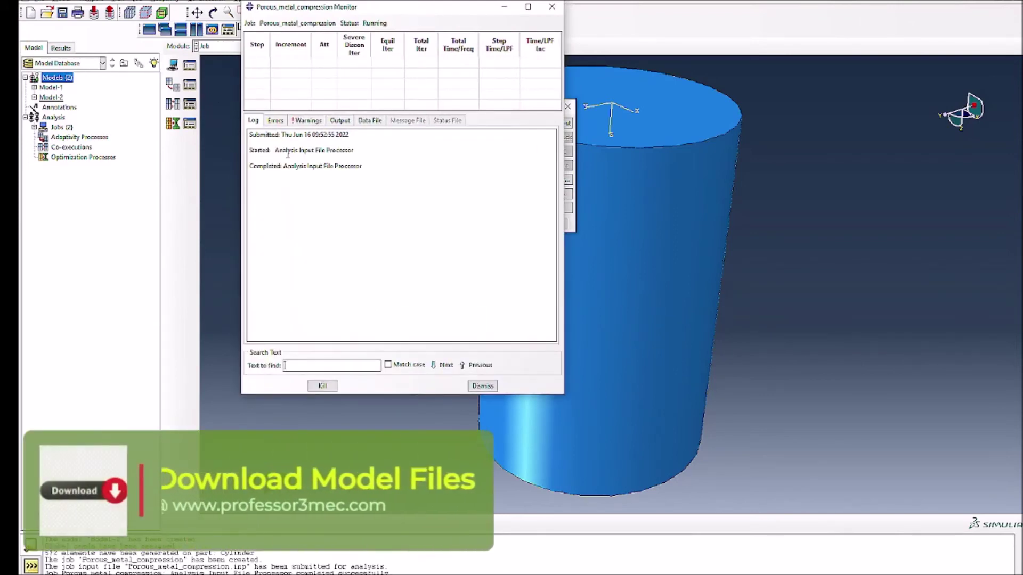
pyautogui.click(307, 120)
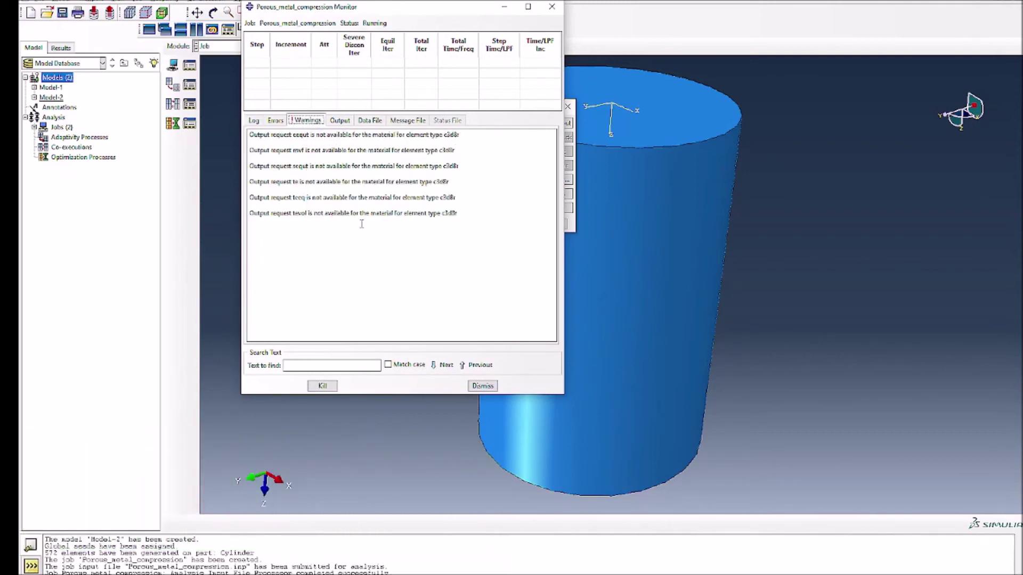
pyautogui.doubleClick(455, 213)
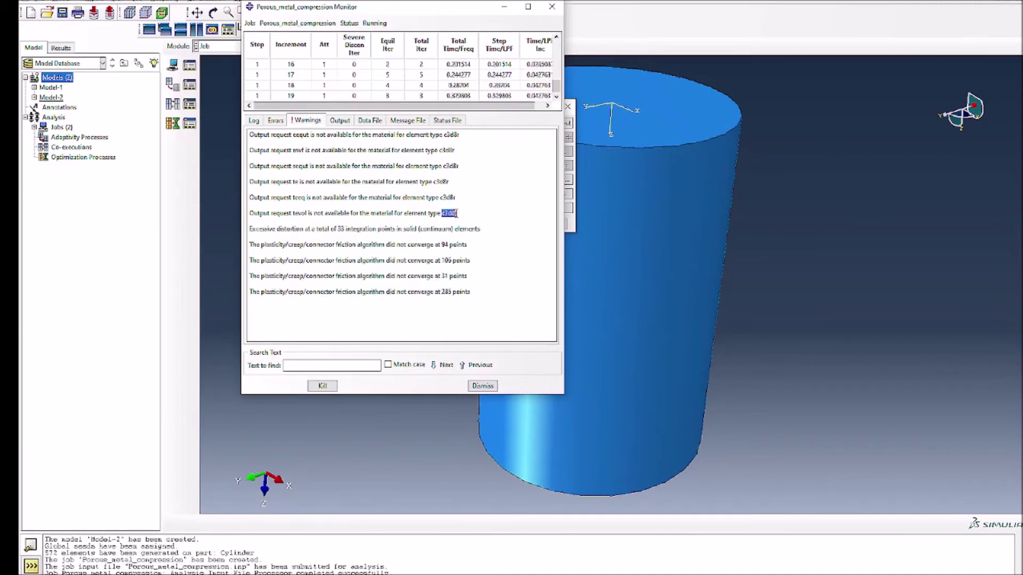
pyautogui.click(390, 249)
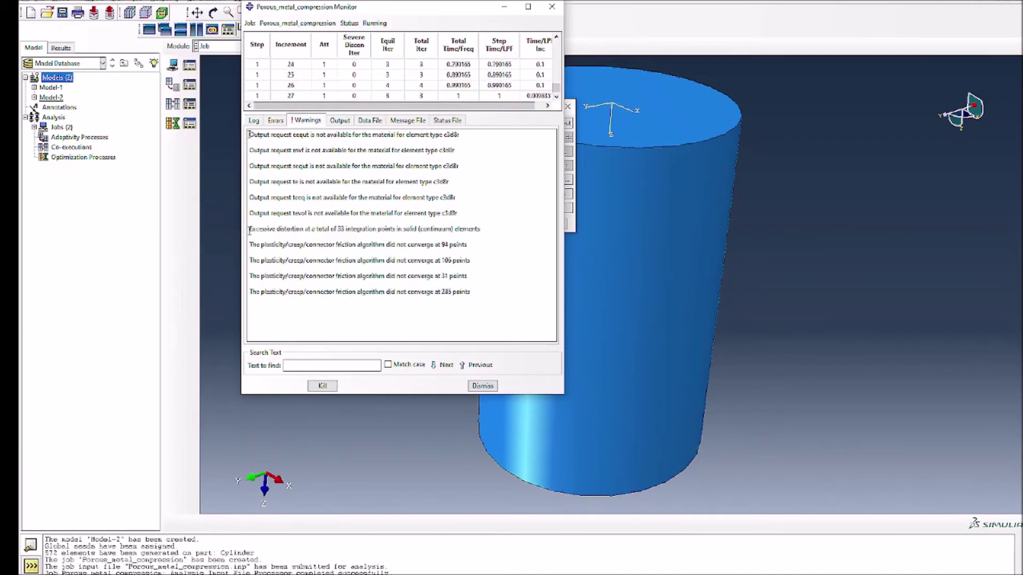
pyautogui.moveTo(249, 230); pyautogui.dragTo(249, 134)
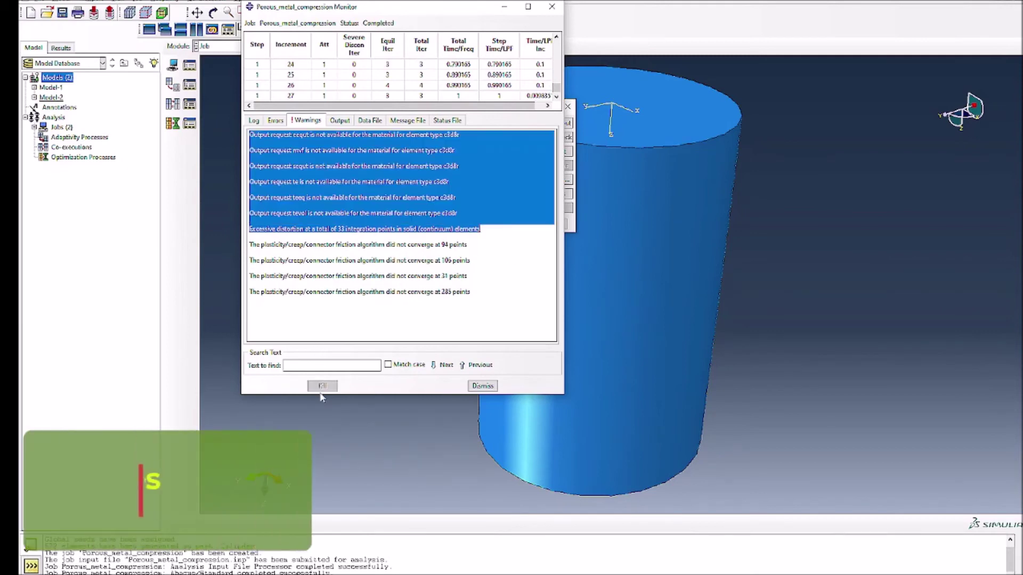
pyautogui.click(489, 387)
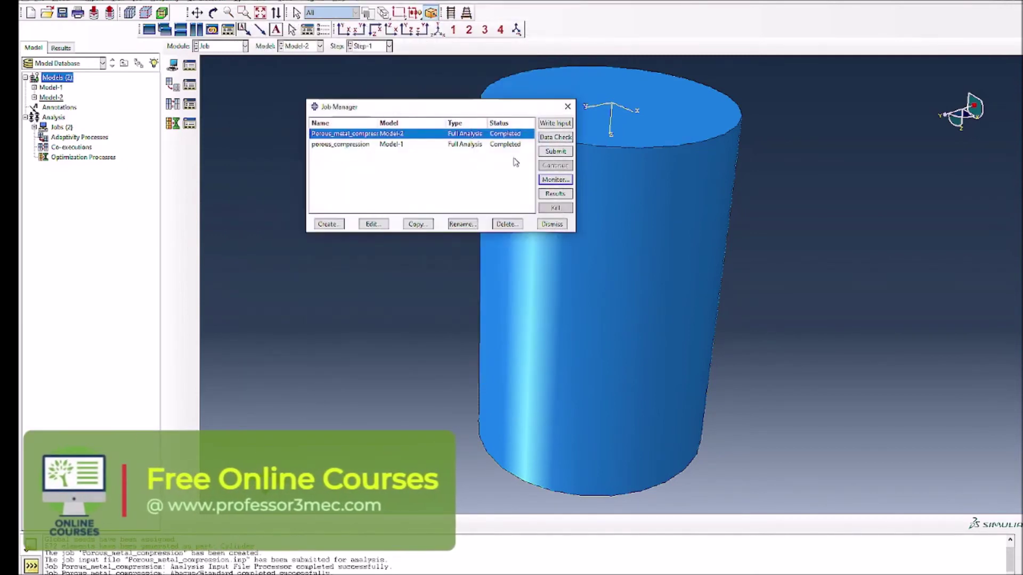
pyautogui.click(555, 195)
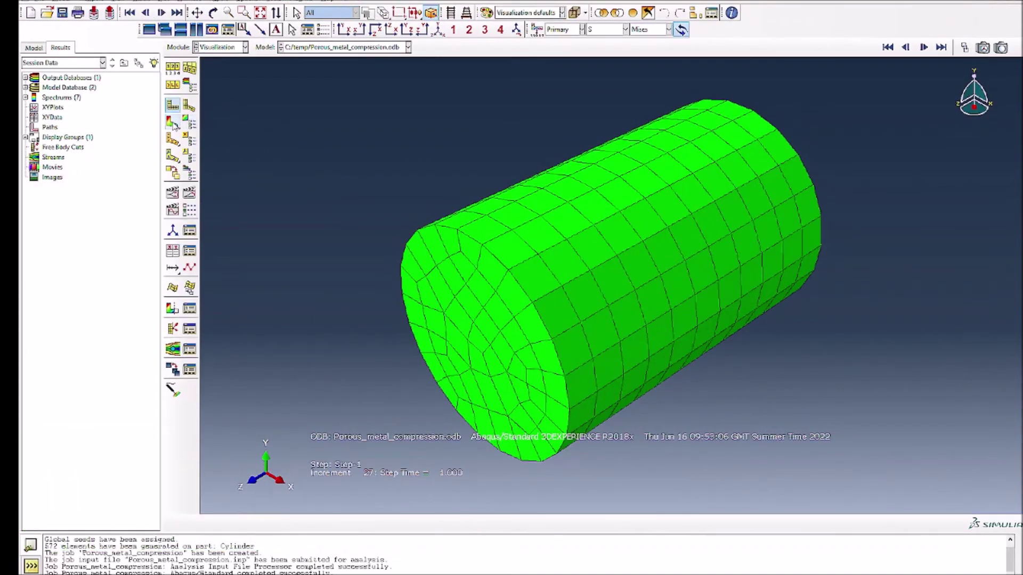
# Step: Plot contours on the deformed cylinder and orbit to view its top face
pyautogui.click(173, 124)
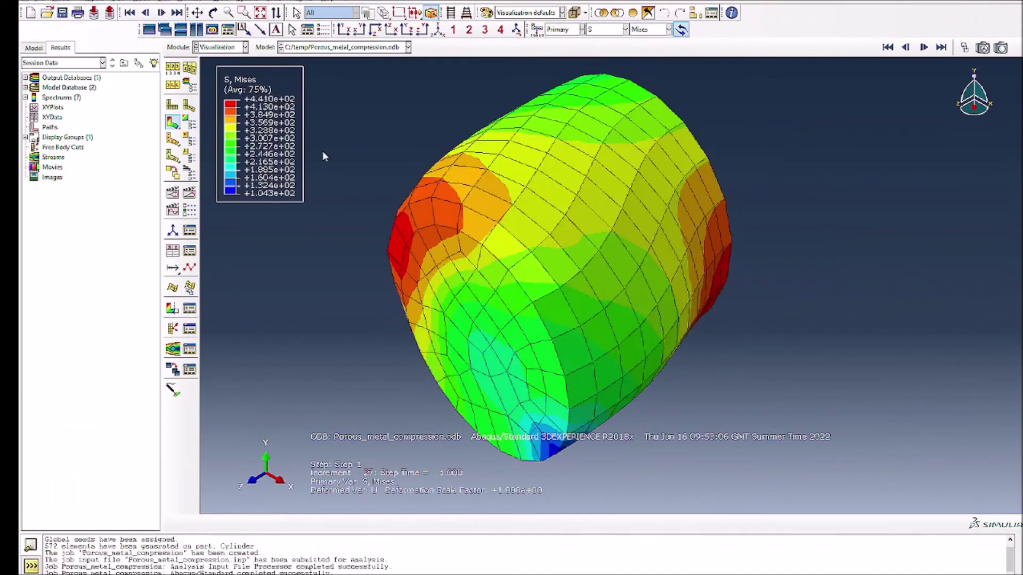
pyautogui.click(213, 12)
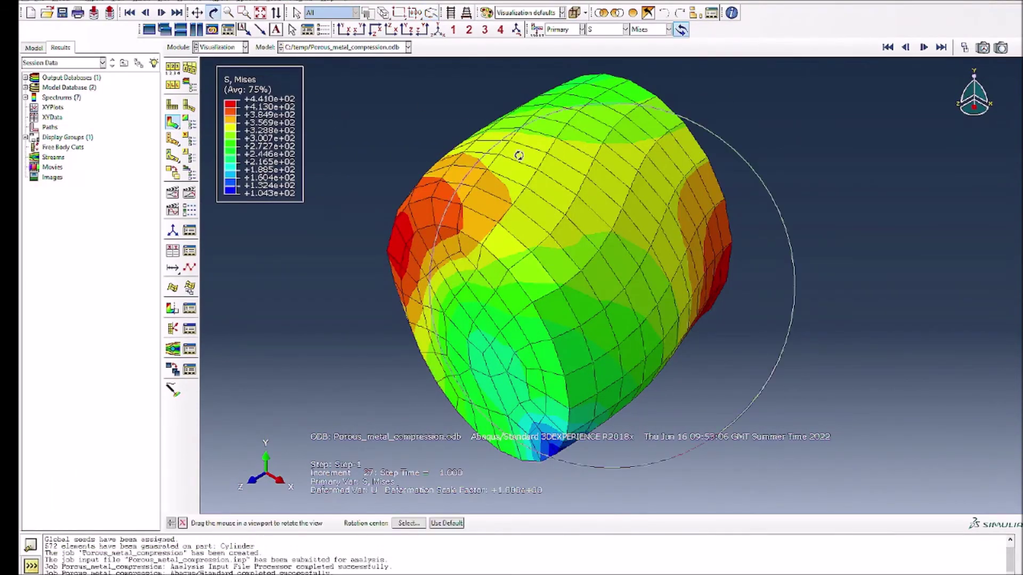
pyautogui.moveTo(520, 155); pyautogui.dragTo(571, 331)
pyautogui.moveTo(558, 250); pyautogui.dragTo(574, 318)
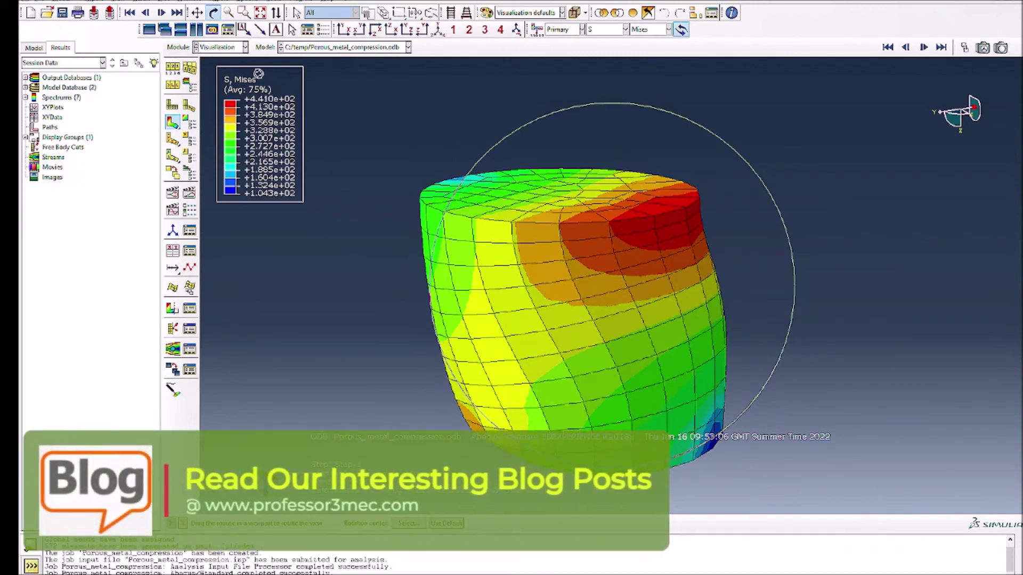
# Step: Show relative density (RD) contours and step from the first to the final increment
pyautogui.click(627, 30)
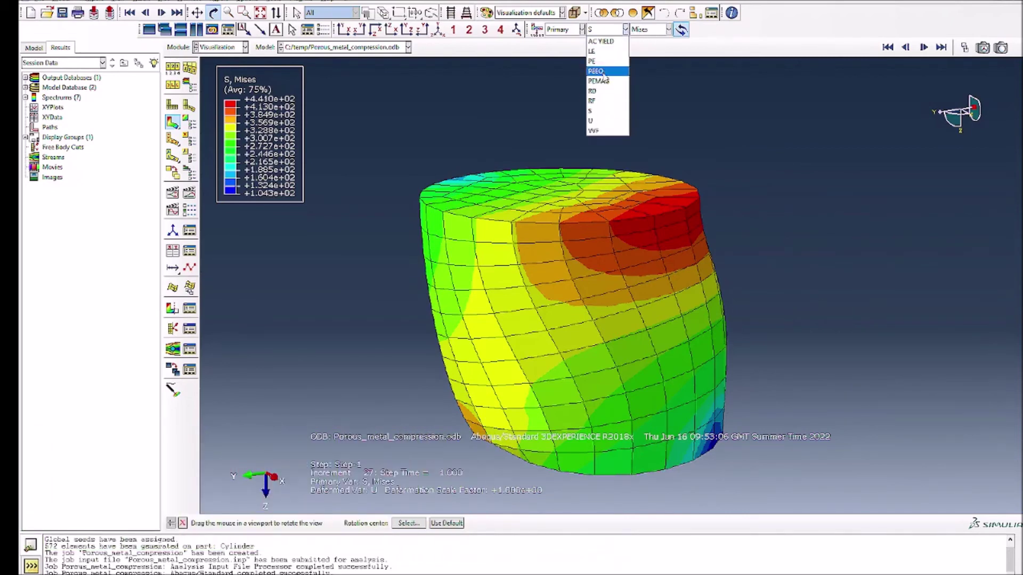
pyautogui.click(599, 91)
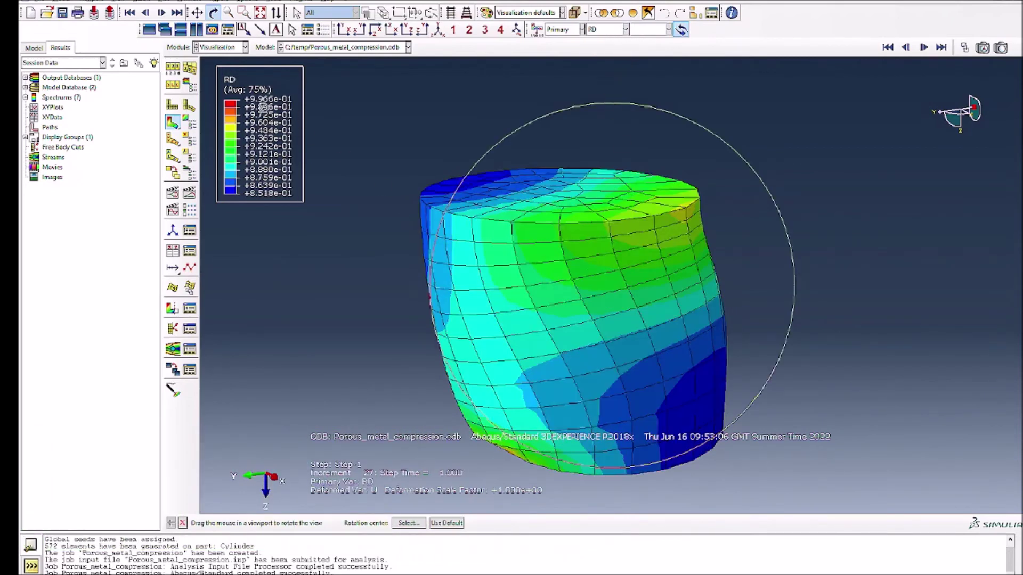
pyautogui.click(887, 48)
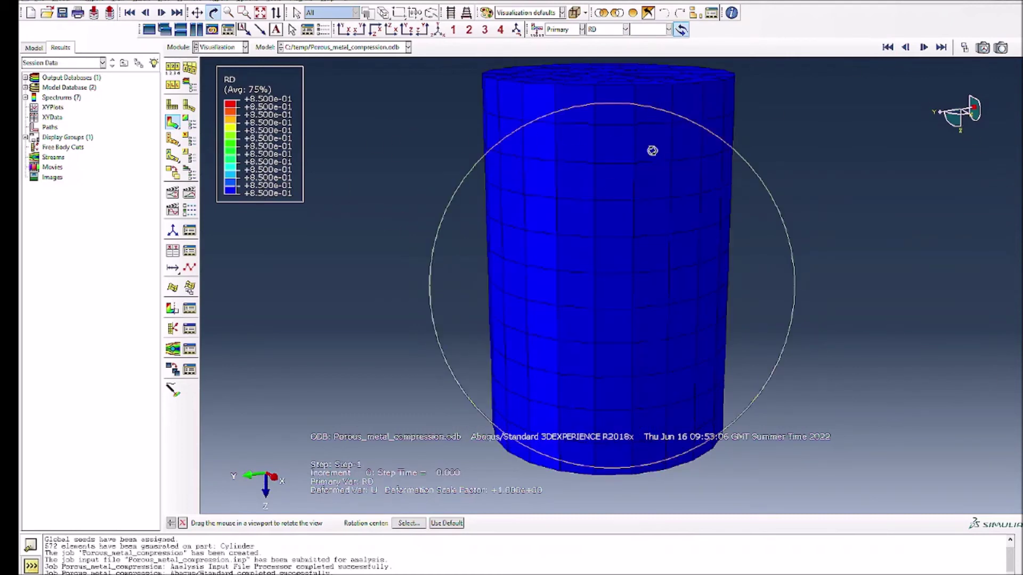
pyautogui.click(923, 48)
pyautogui.click(923, 48)
pyautogui.click(923, 48)
pyautogui.click(923, 48)
pyautogui.click(923, 48)
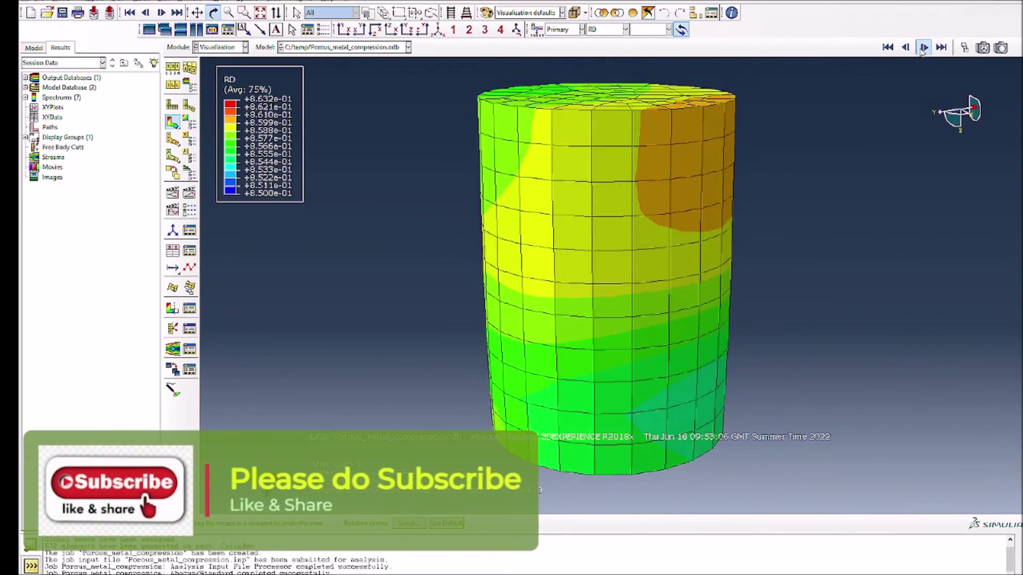
pyautogui.click(923, 48)
pyautogui.click(923, 48)
pyautogui.click(923, 48)
pyautogui.click(923, 48)
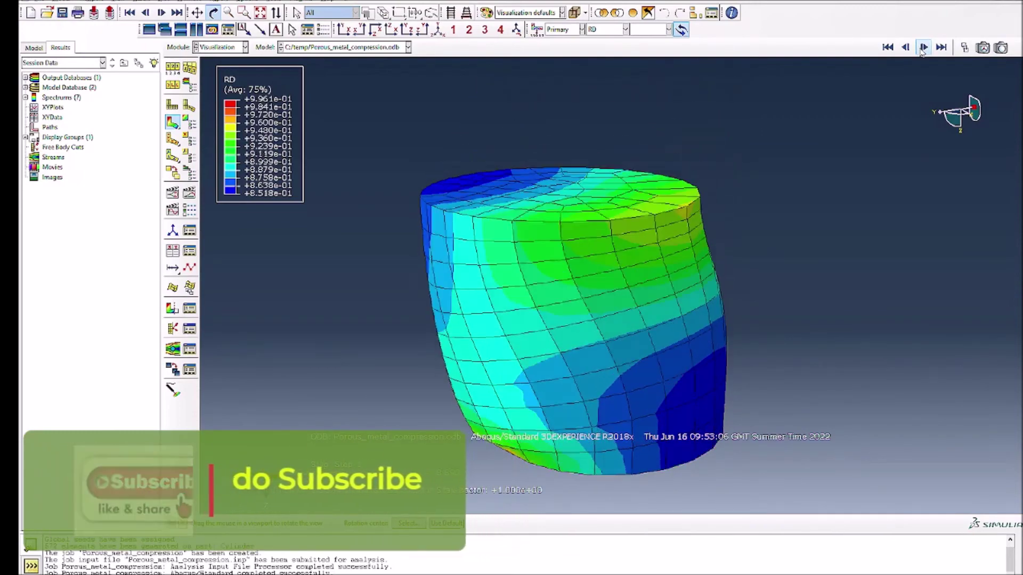
pyautogui.click(923, 48)
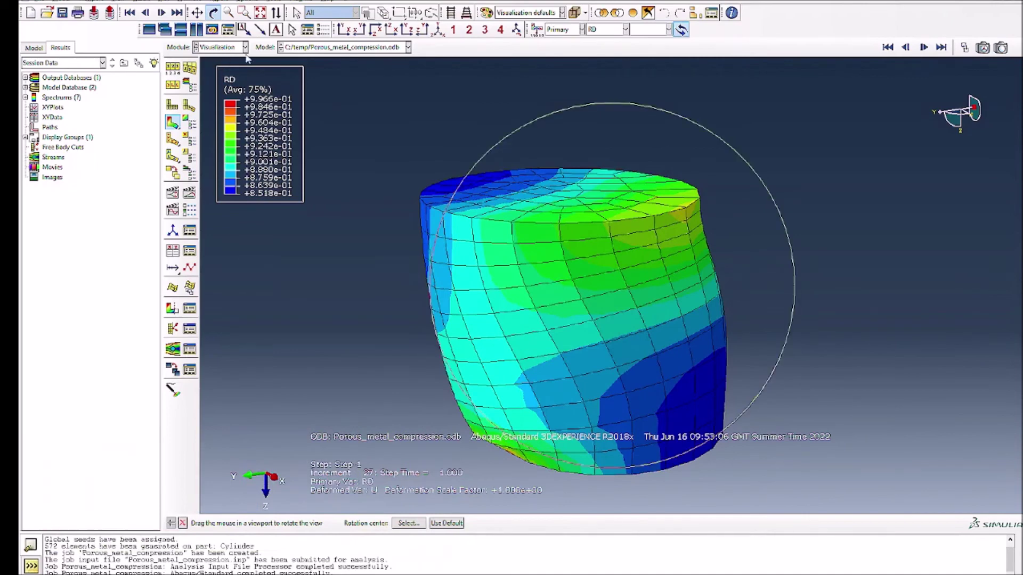
# Step: Switch the contours to WVF, then PEEQ, then back to Mises stress
pyautogui.click(605, 30)
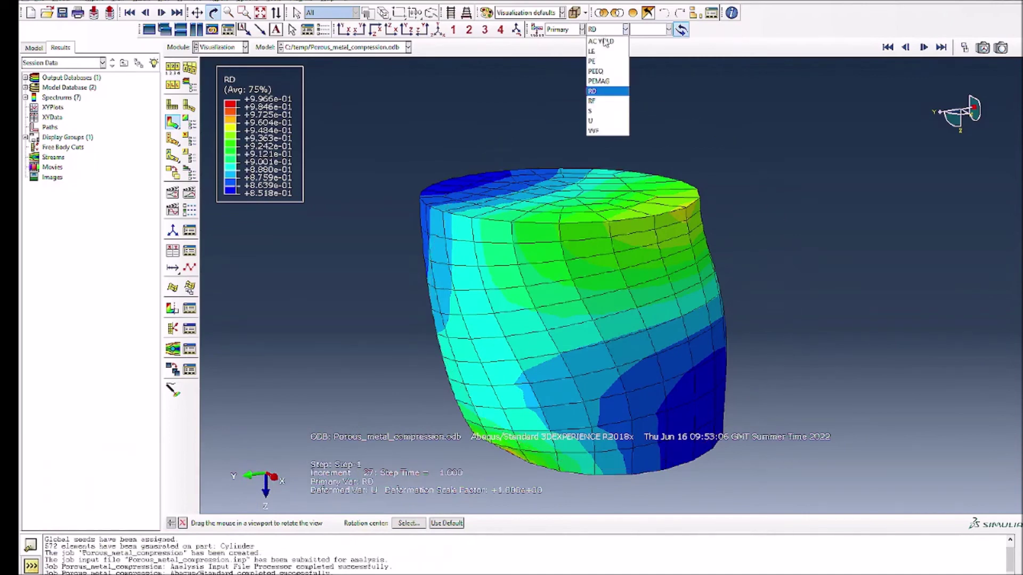
pyautogui.click(596, 131)
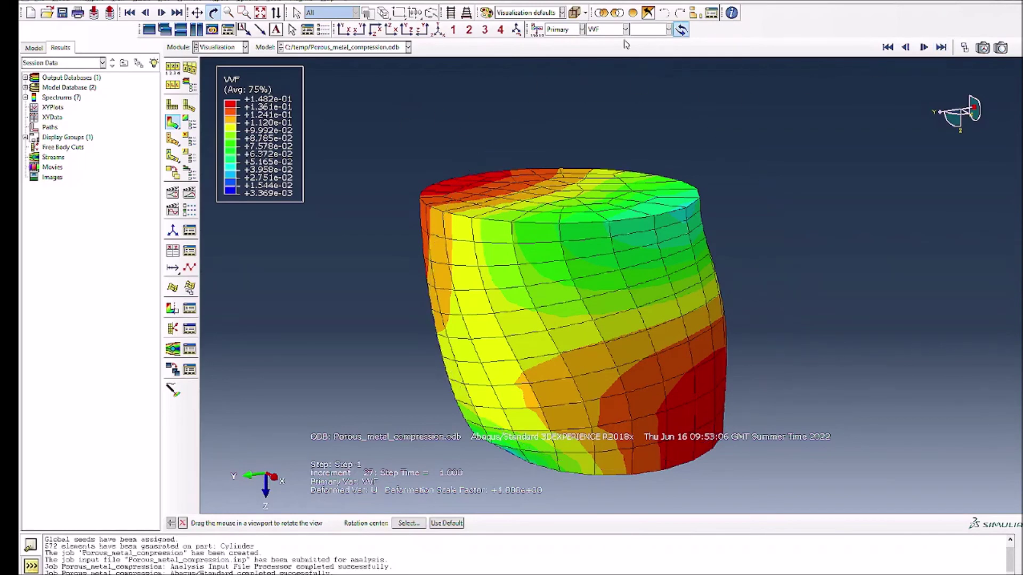
pyautogui.click(605, 30)
pyautogui.click(595, 71)
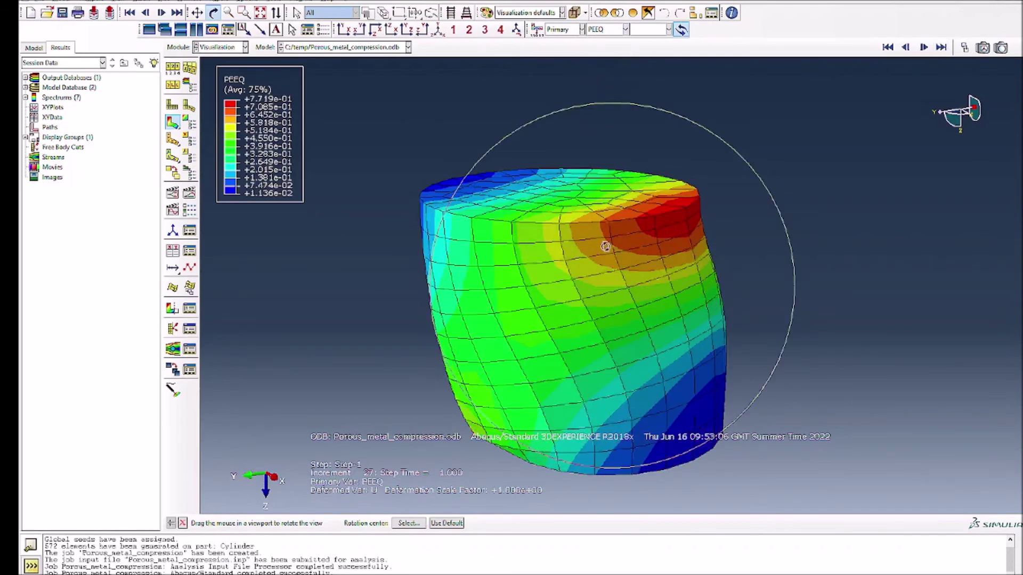
pyautogui.click(605, 31)
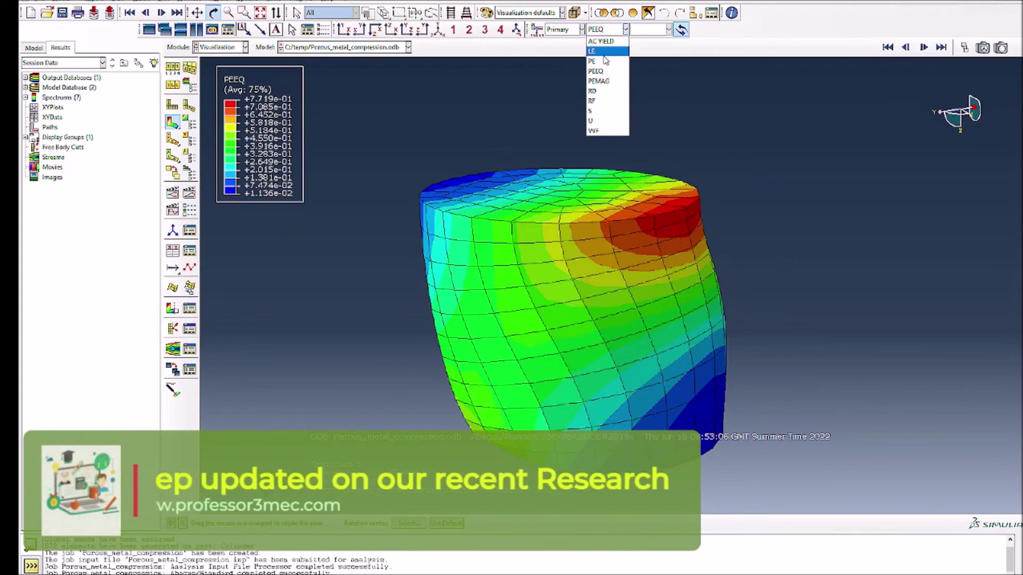
pyautogui.click(606, 110)
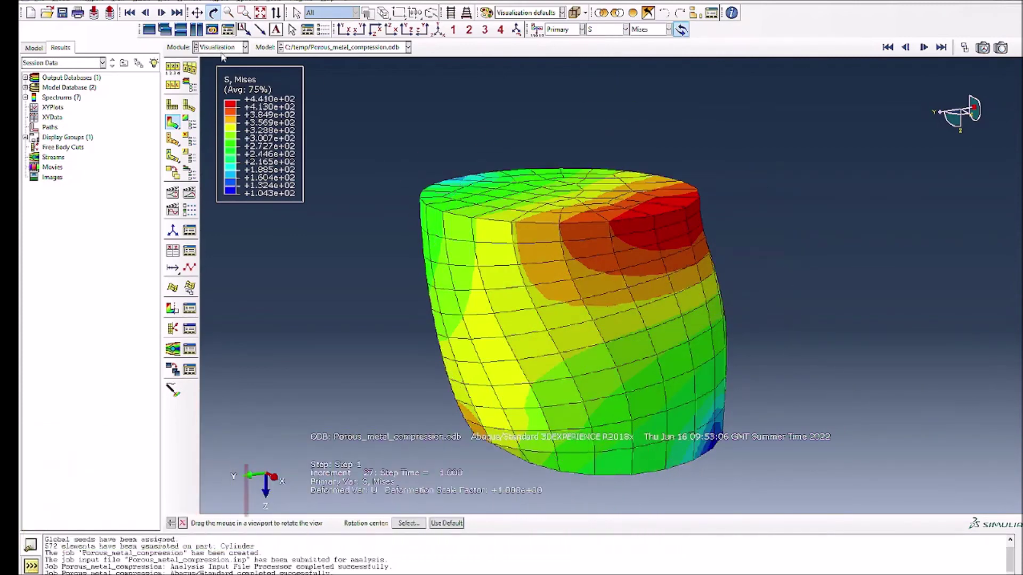
pyautogui.click(221, 47)
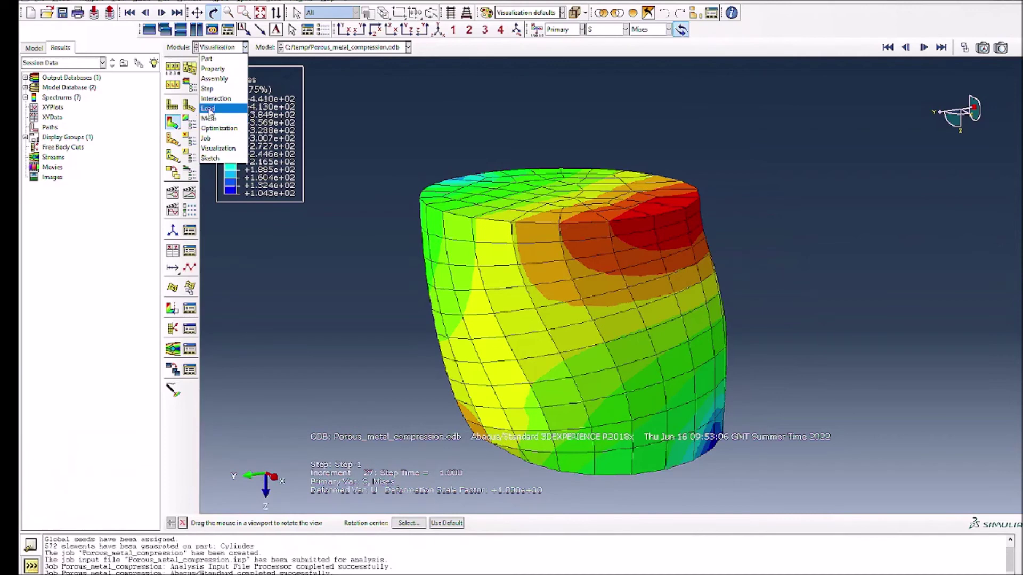
# Step: Edit BC-2 to also fix U1 and U2 at 0 while keeping U3 = 1
pyautogui.click(208, 109)
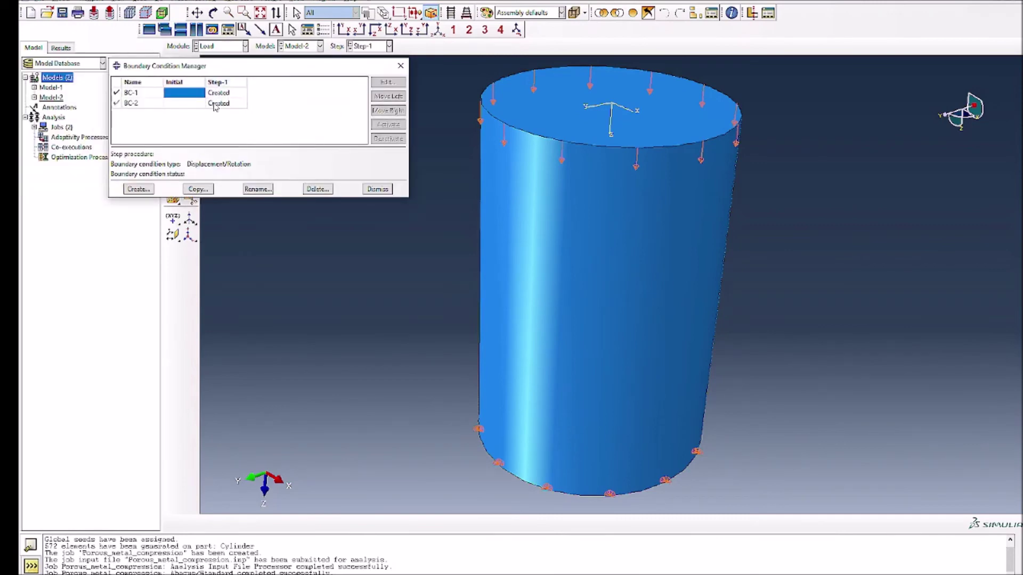
pyautogui.click(216, 104)
pyautogui.click(388, 83)
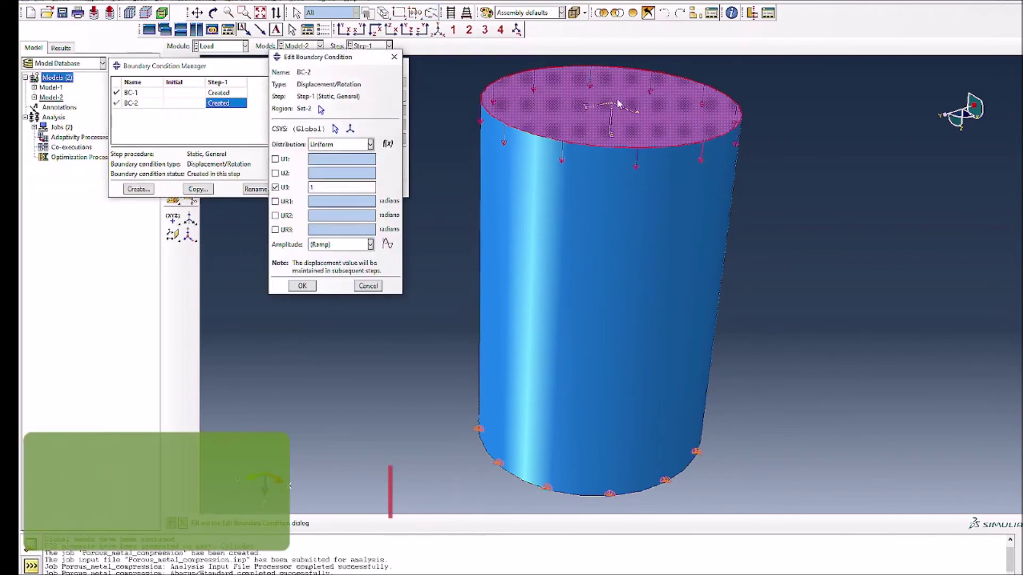
pyautogui.click(276, 173)
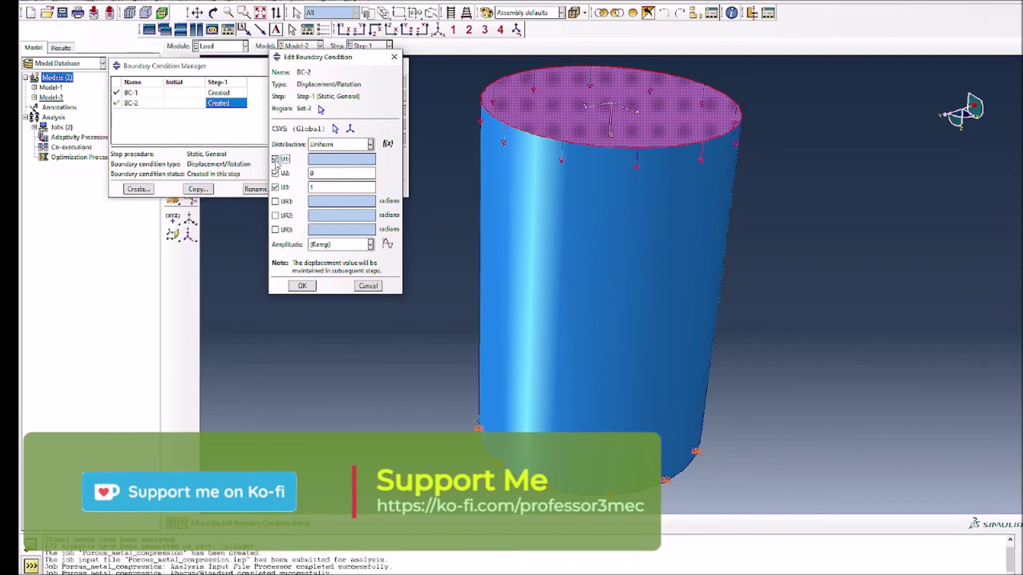
pyautogui.click(275, 159)
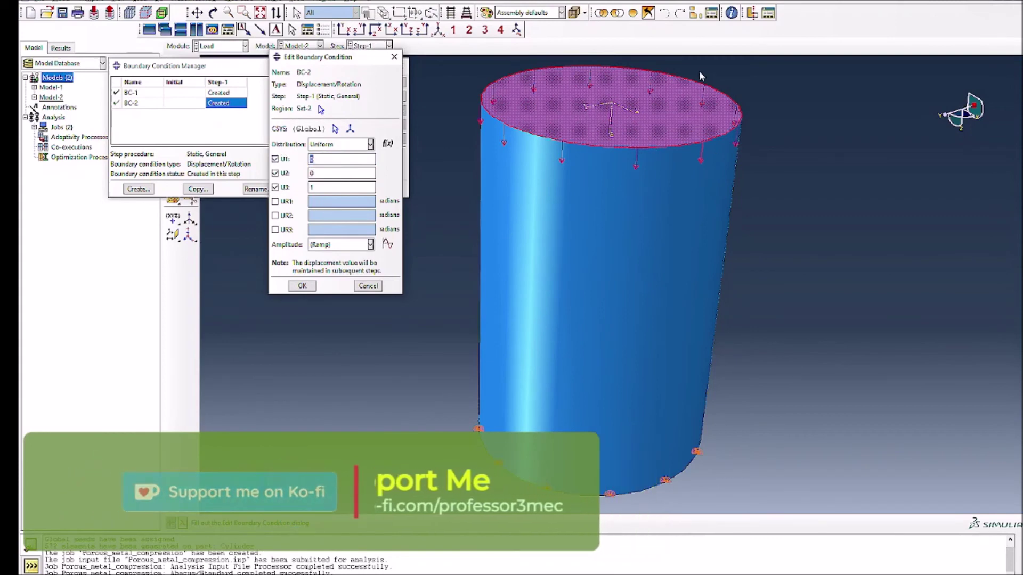
pyautogui.click(302, 286)
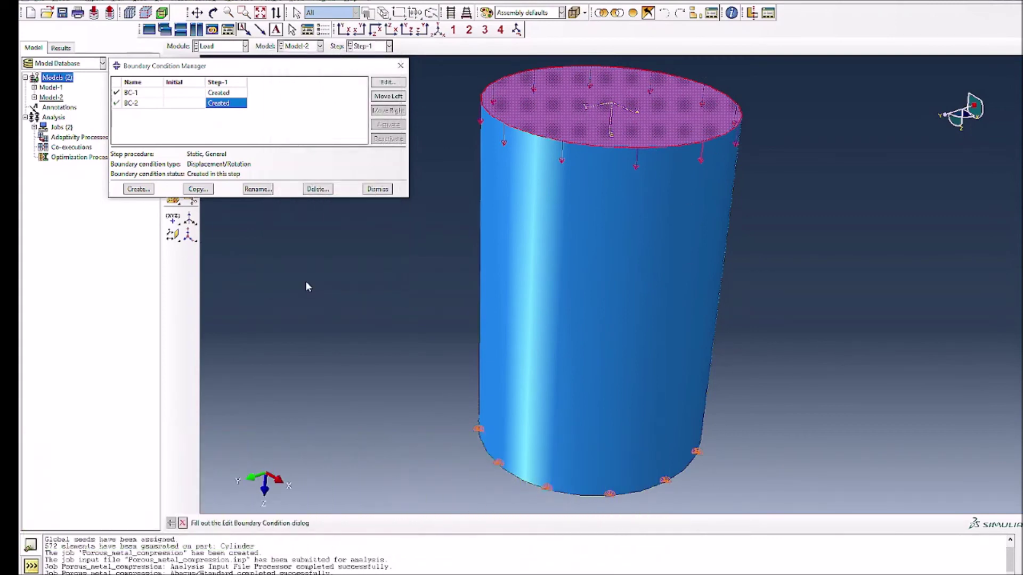
pyautogui.click(377, 190)
pyautogui.click(232, 46)
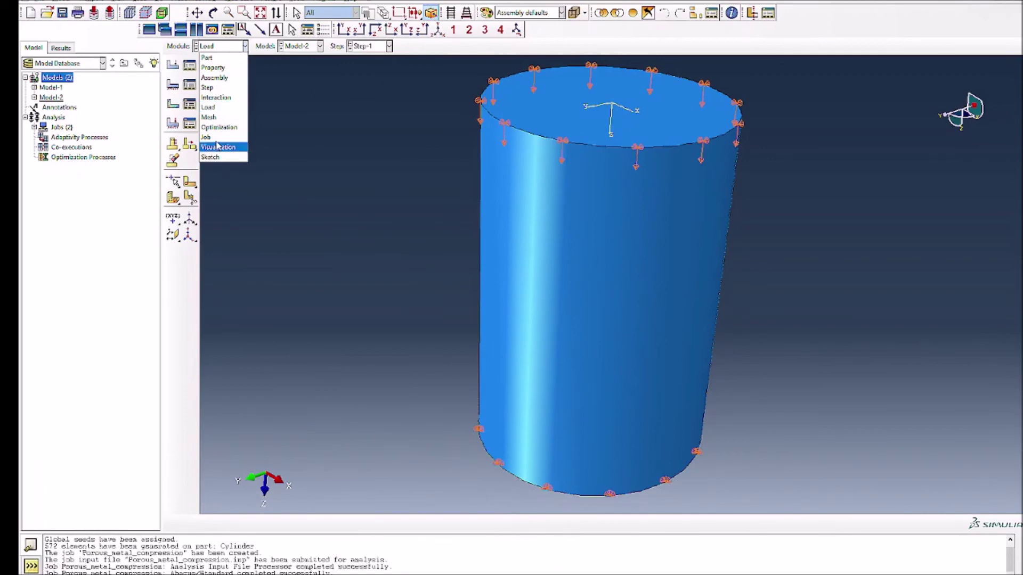
pyautogui.click(219, 137)
# Step: Resubmit Porous_metal_compression, overwriting the existing job files
pyautogui.click(190, 65)
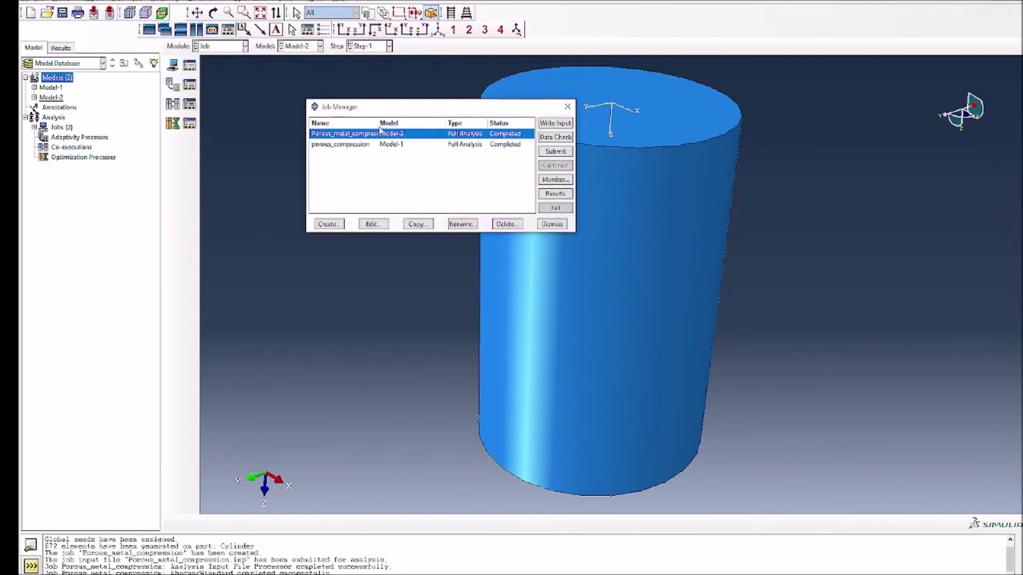
pyautogui.click(555, 151)
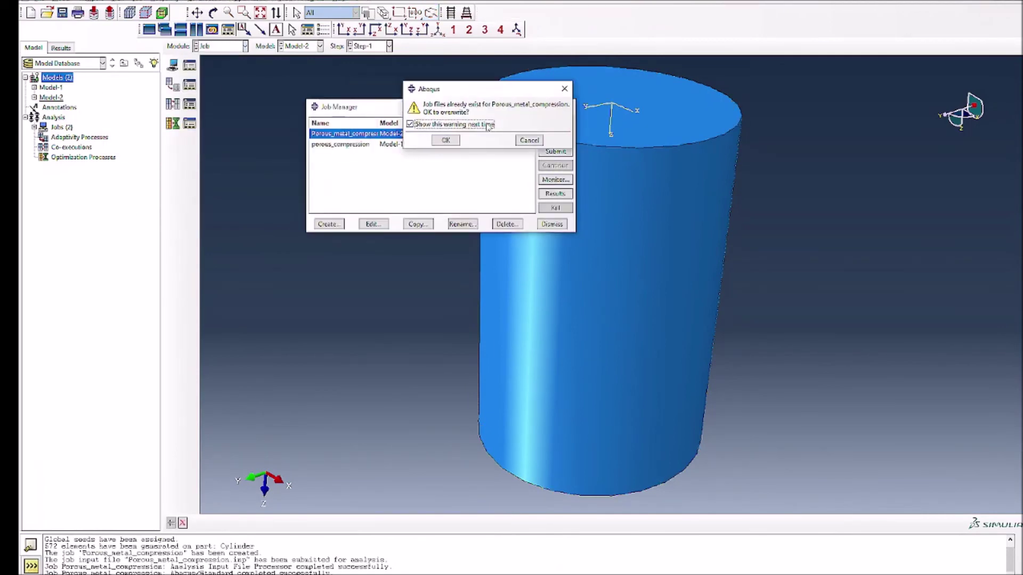
pyautogui.click(446, 140)
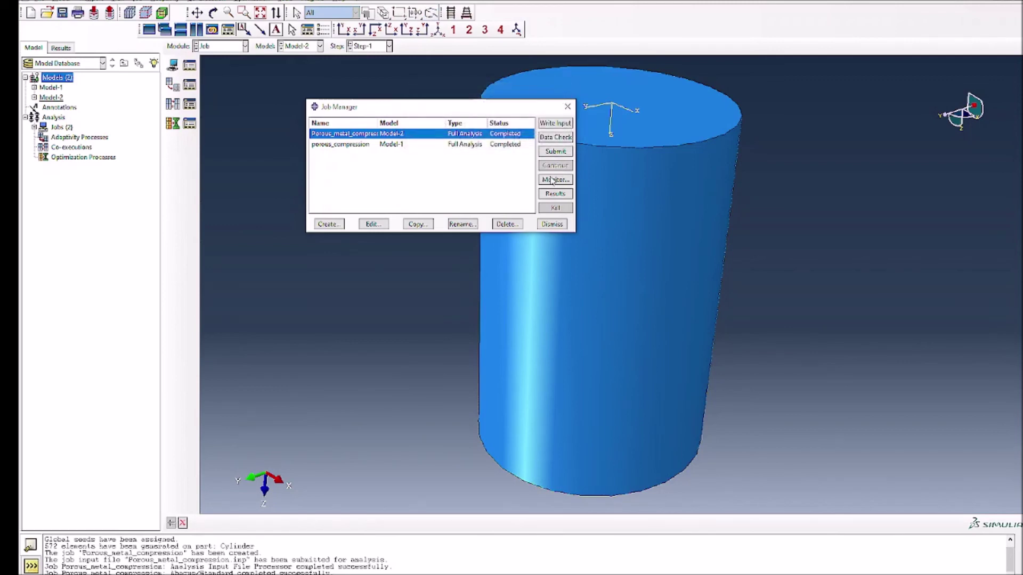
# Step: Monitor the run, review the excessive distortion warning, and open the completed results
pyautogui.click(554, 179)
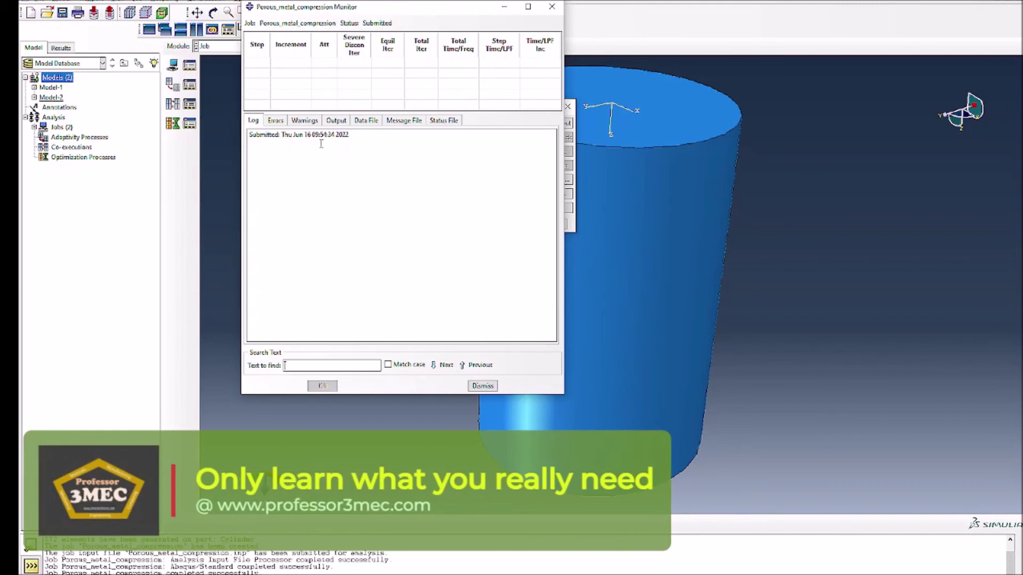
pyautogui.click(304, 121)
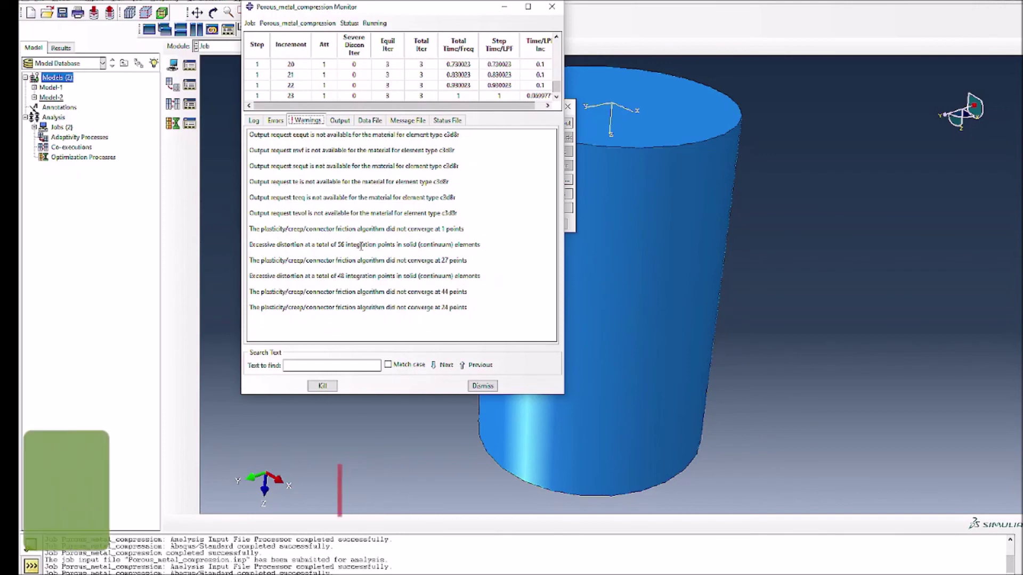
pyautogui.moveTo(262, 245); pyautogui.dragTo(432, 245)
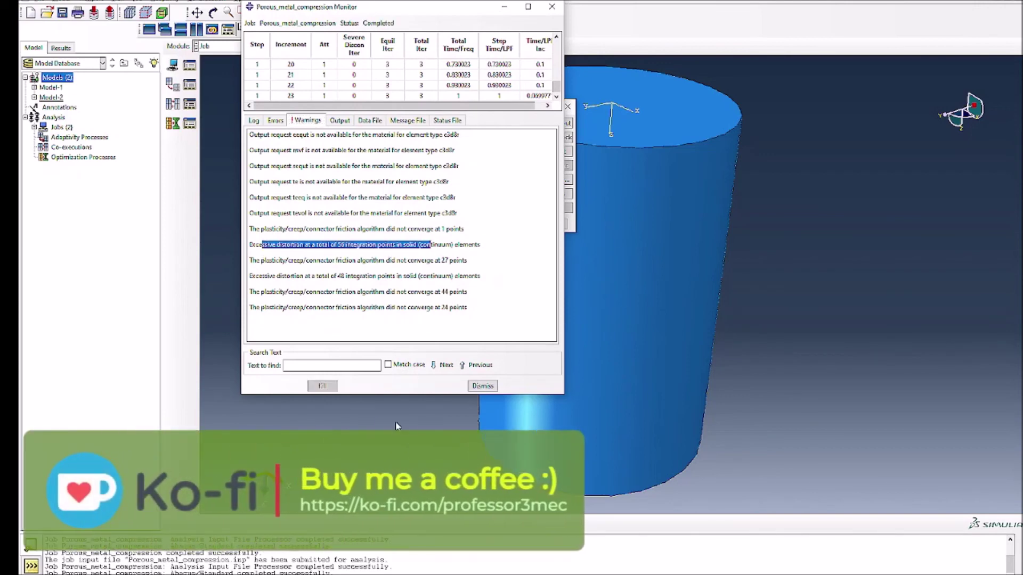
pyautogui.click(482, 387)
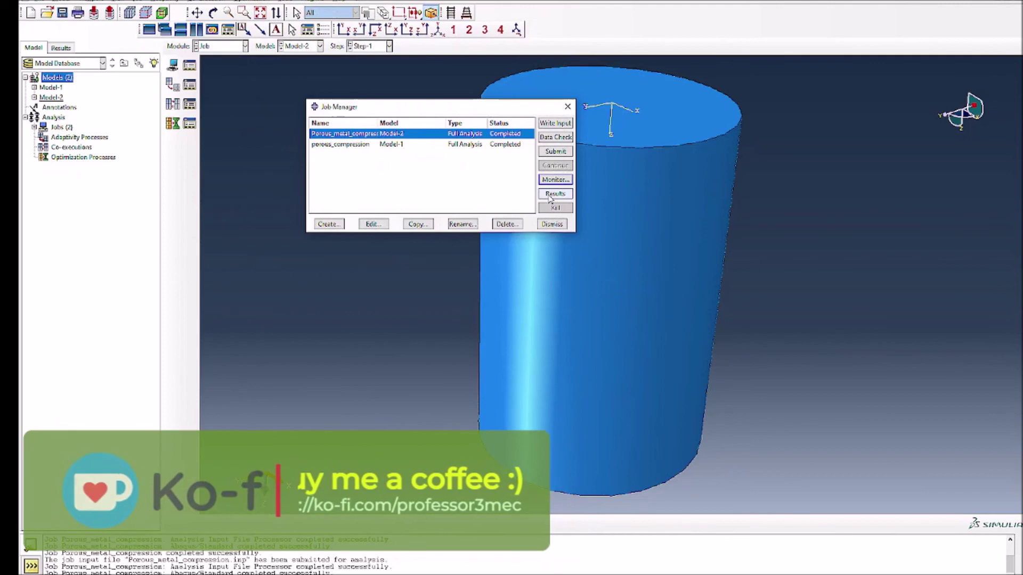
pyautogui.click(552, 222)
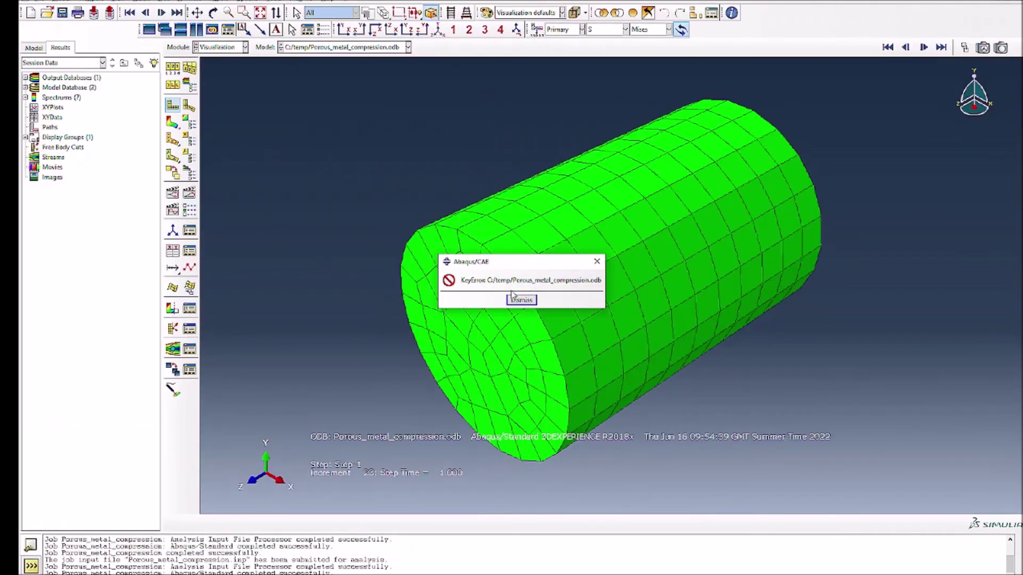
# Step: Dismiss the KeyError and plot contours on the deformed cylinder, tilted to show its top face
pyautogui.click(517, 299)
pyautogui.click(173, 123)
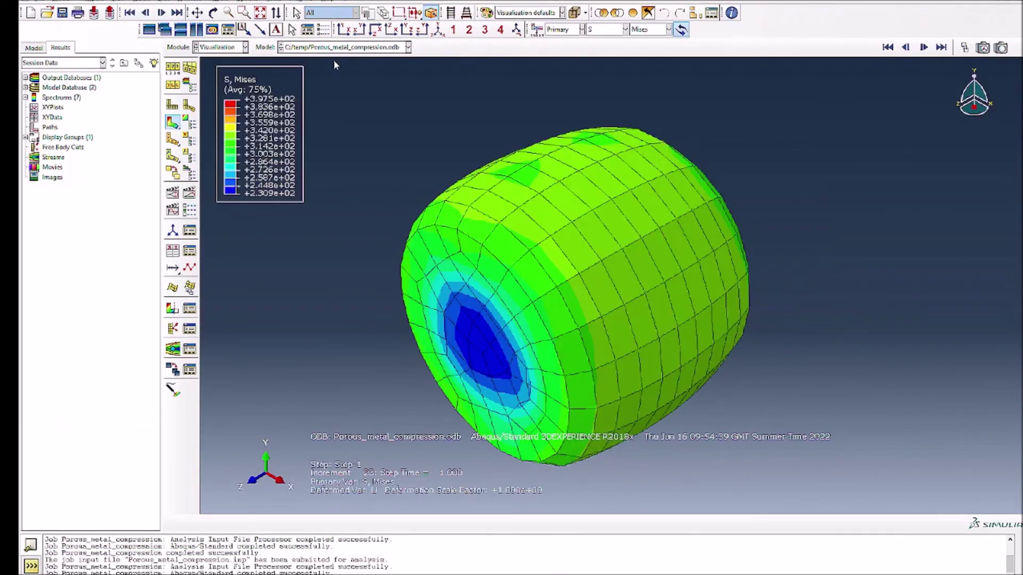
pyautogui.click(213, 12)
pyautogui.moveTo(555, 221); pyautogui.dragTo(549, 314)
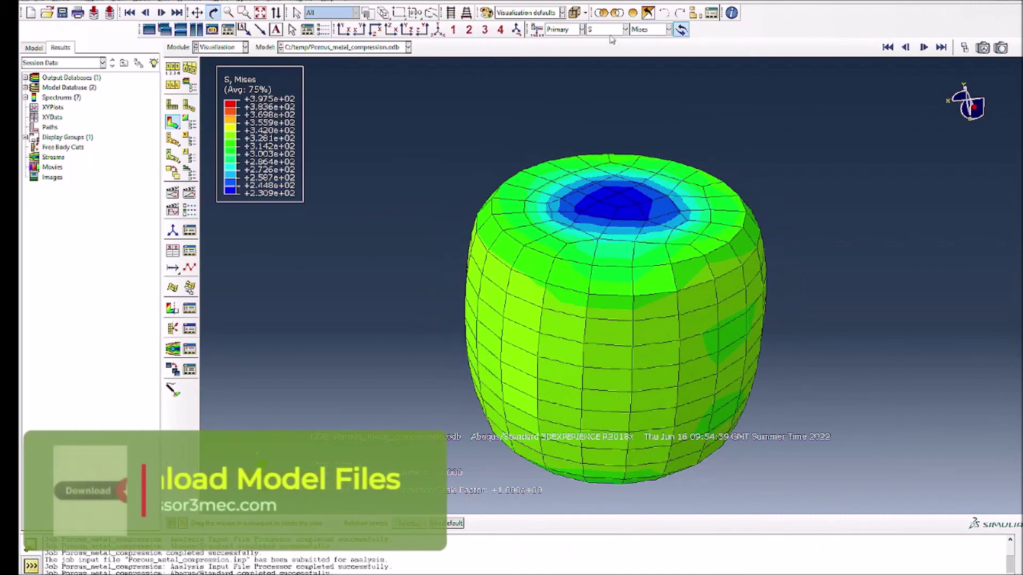
# Step: Switch the contours to relative density (RD) and animate its time history through Step-1
pyautogui.click(625, 30)
pyautogui.click(594, 91)
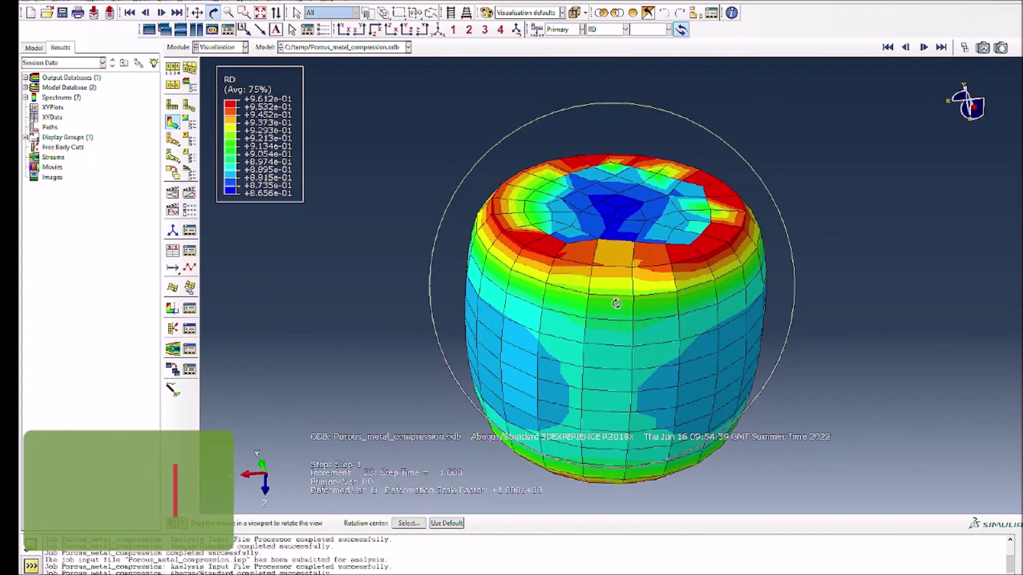
pyautogui.moveTo(616, 303); pyautogui.dragTo(591, 265)
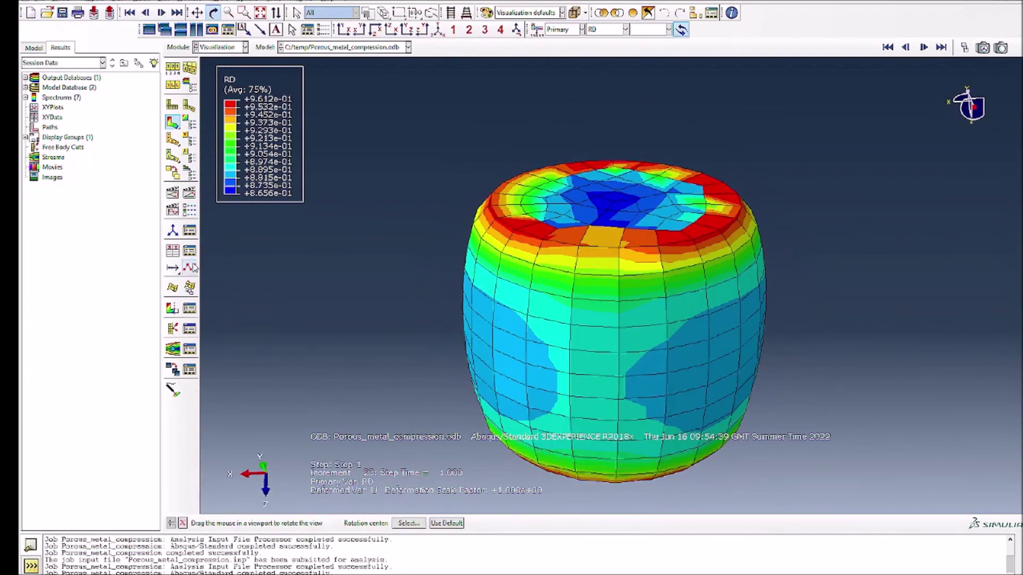
pyautogui.click(189, 193)
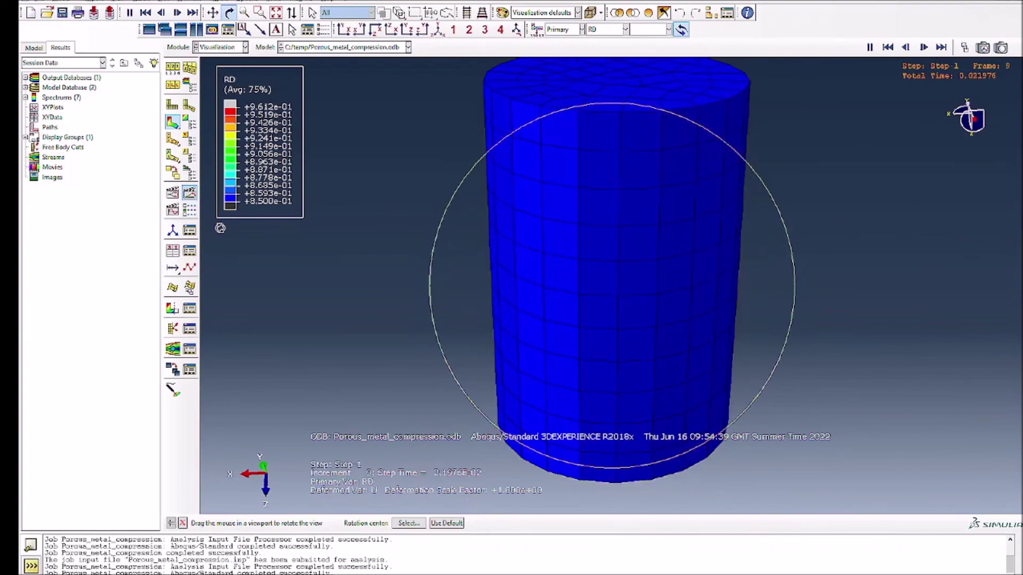
# Step: Set the animation to a medium frame rate and Play once mode
pyautogui.click(189, 209)
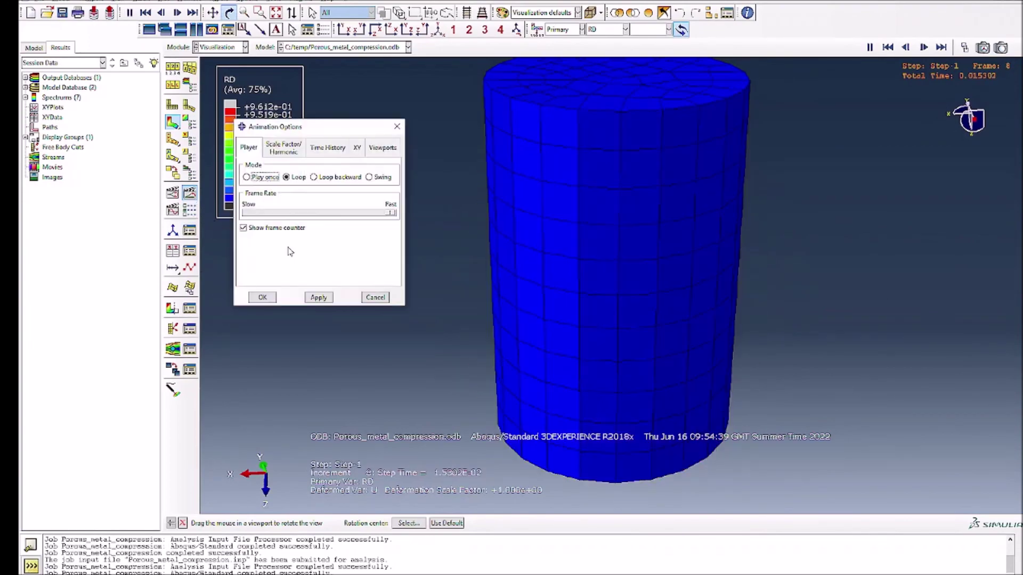
pyautogui.moveTo(392, 213); pyautogui.dragTo(305, 212)
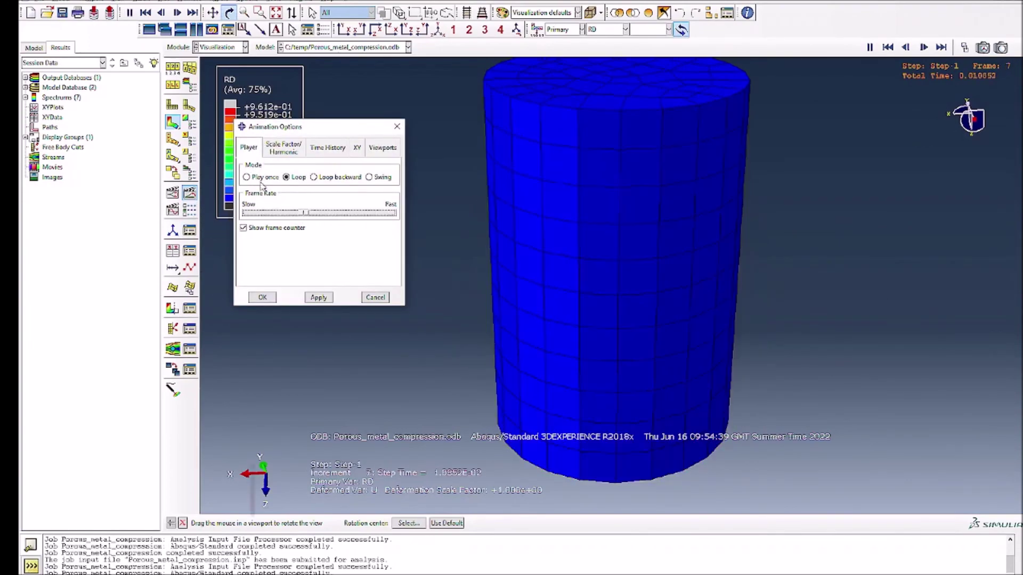
pyautogui.click(246, 177)
pyautogui.click(262, 297)
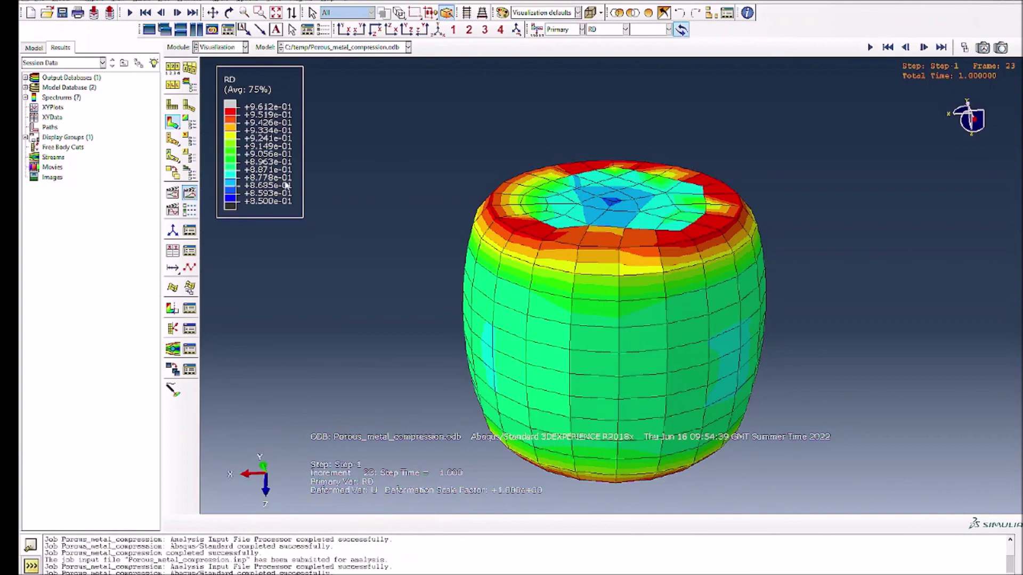
# Step: Show PEEQ contours and replay the compression animation, peaking at 0.6149
pyautogui.click(612, 31)
pyautogui.click(600, 74)
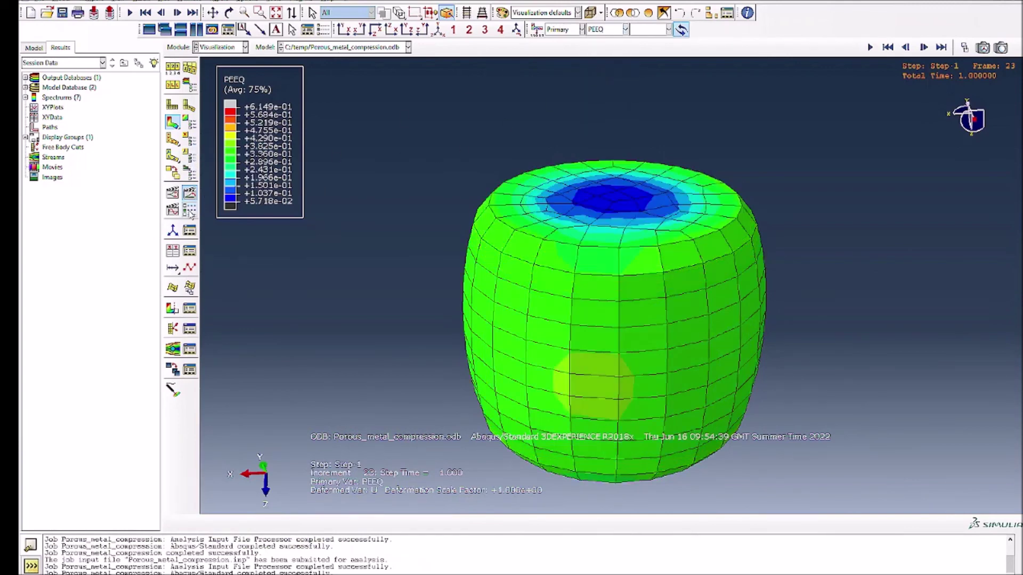
pyautogui.click(870, 47)
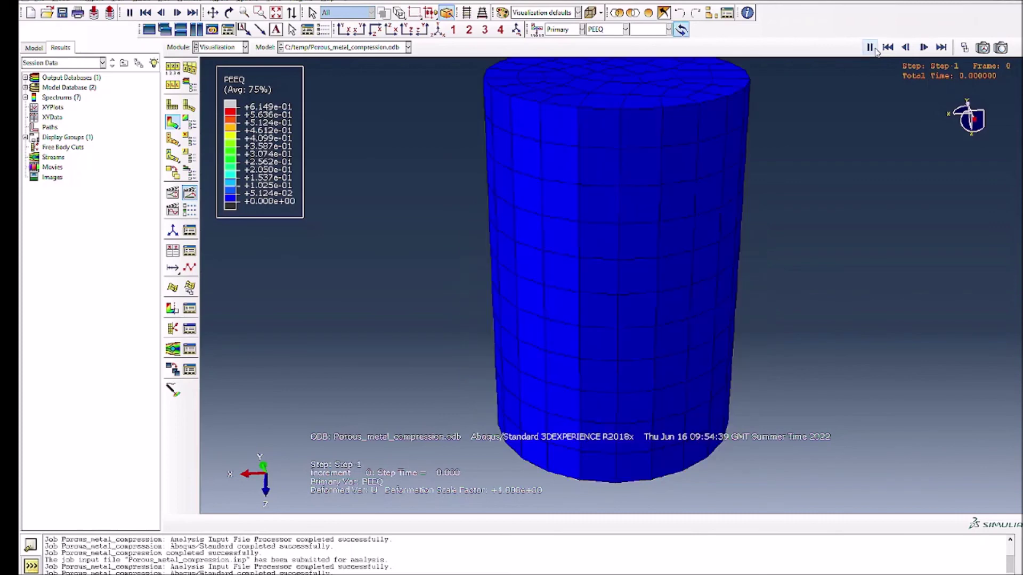